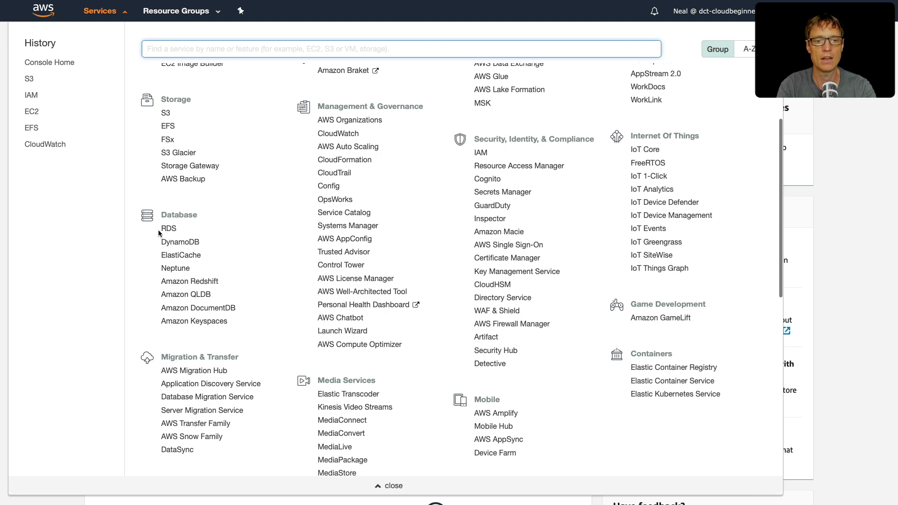
Step: Open the RDS service, start creating a database with Standard Create, and choose MySQL as the engine type
click(167, 231)
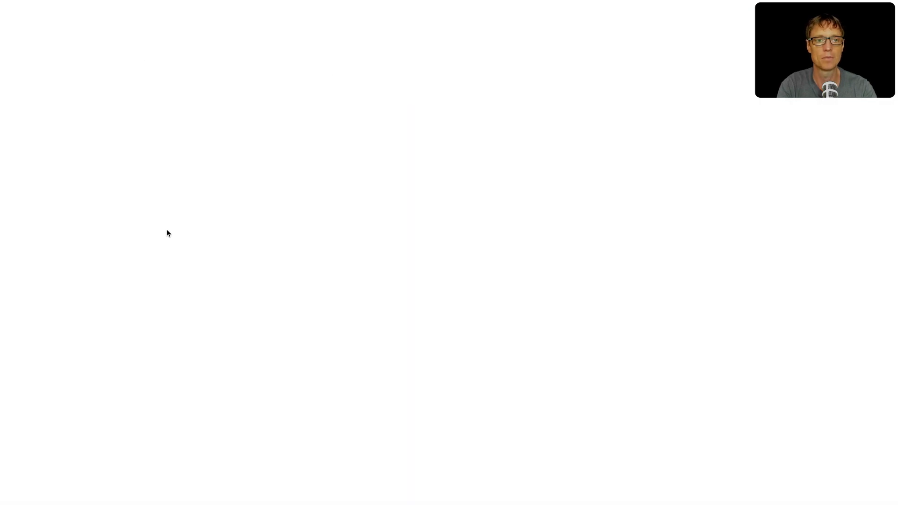
click(256, 84)
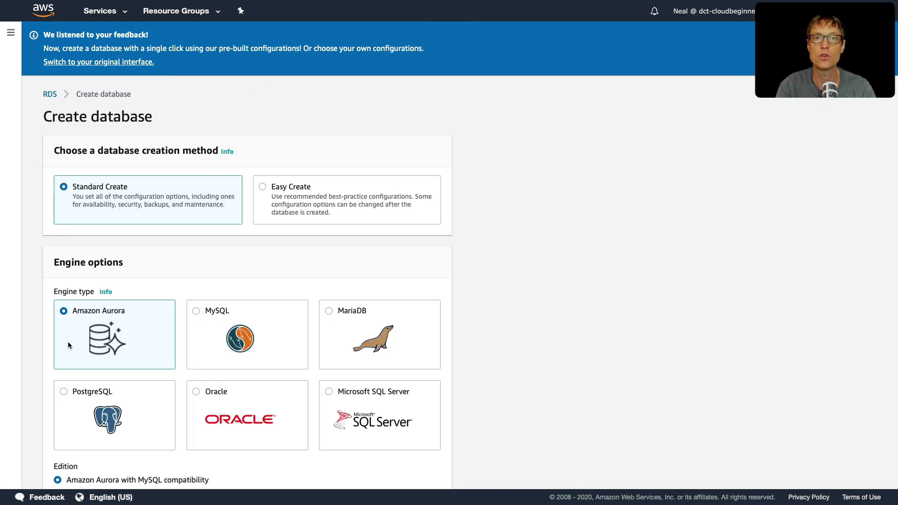
scroll(52, 346, down, 2)
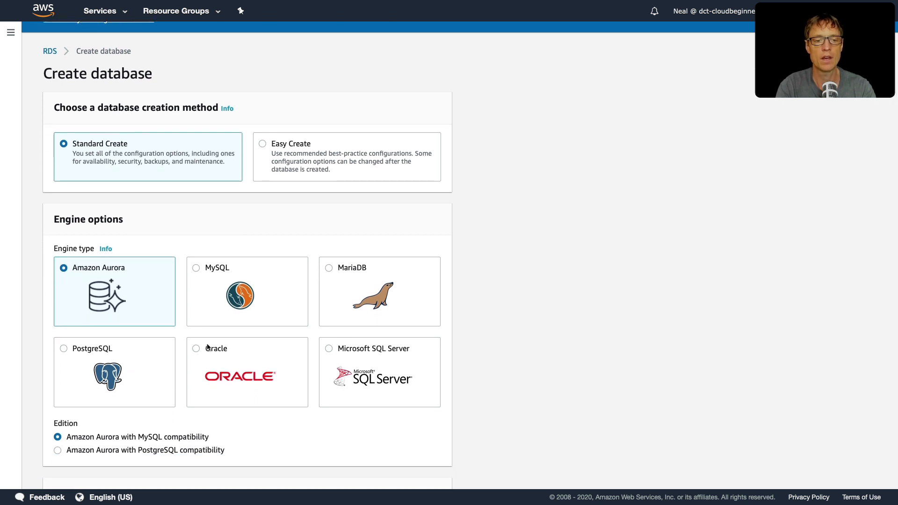
click(197, 270)
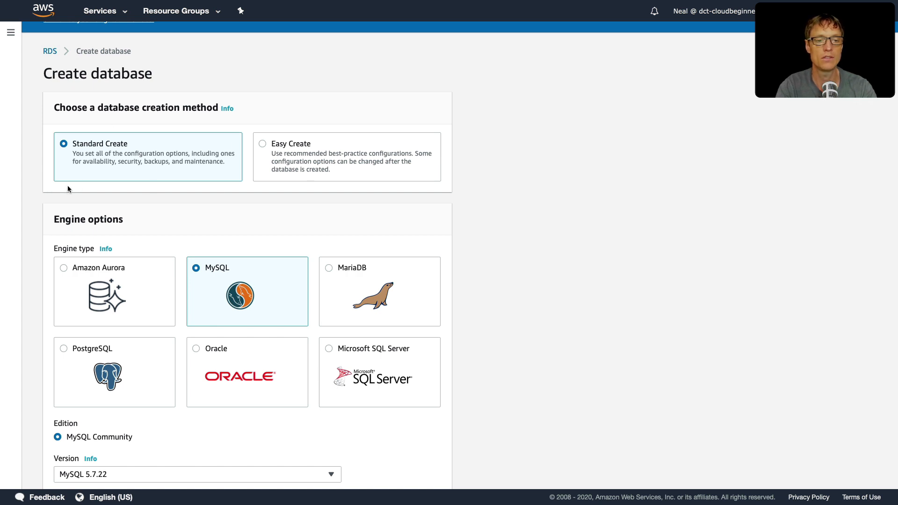
Step: Keep MySQL 5.7.22 as the engine version and choose the Free tier template
scroll(67, 188, down, 5)
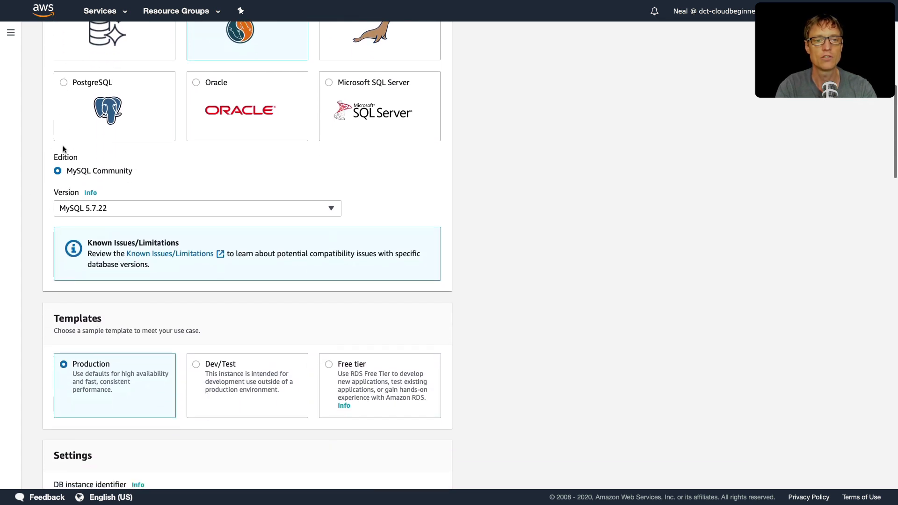
click(97, 208)
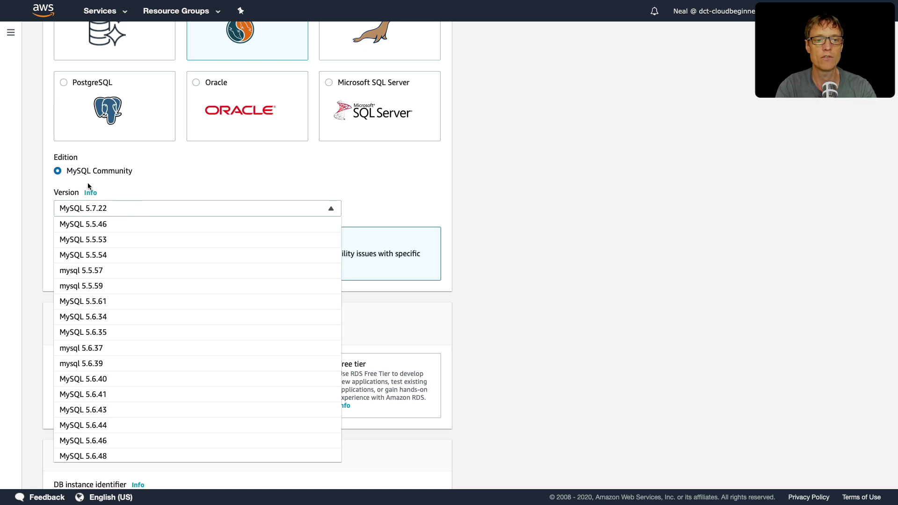
click(153, 209)
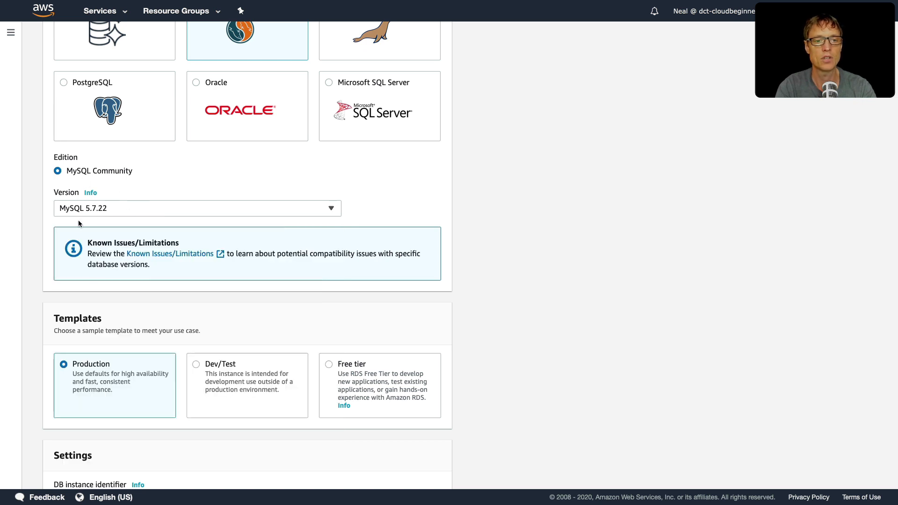
scroll(49, 309, down, 2)
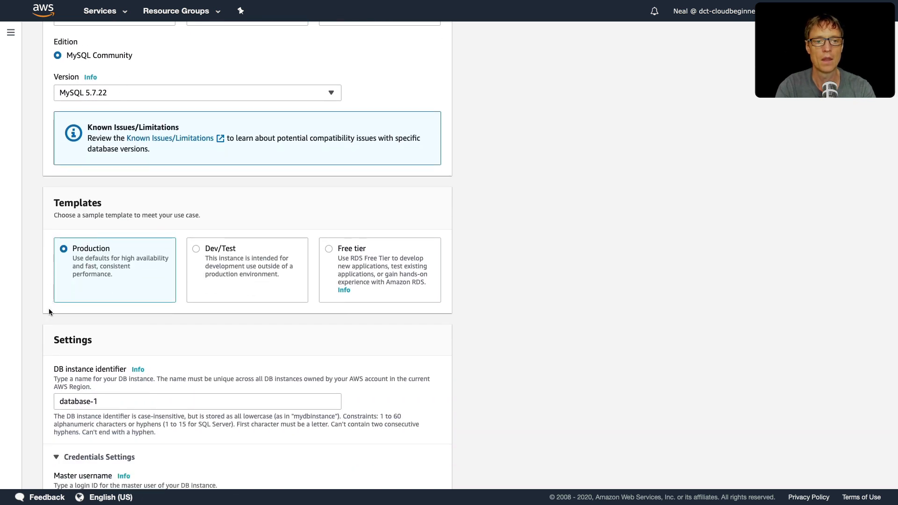
scroll(49, 309, down, 2)
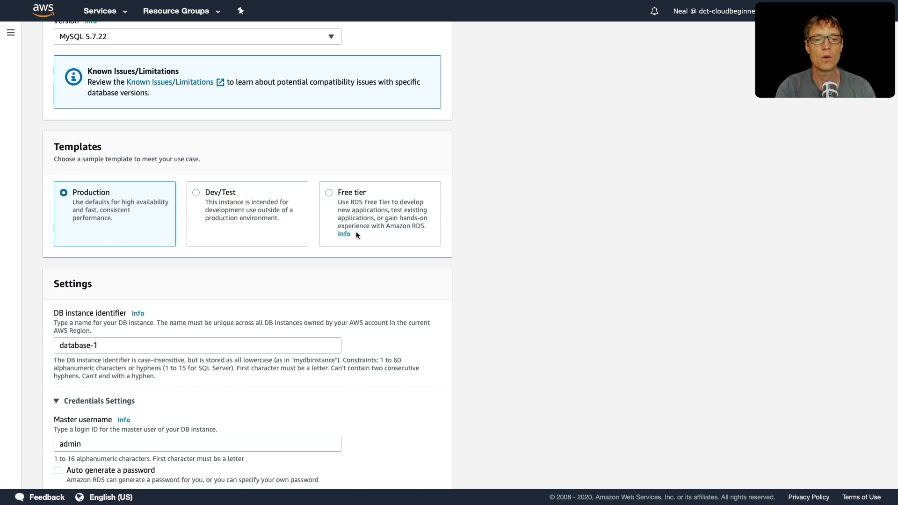
click(331, 193)
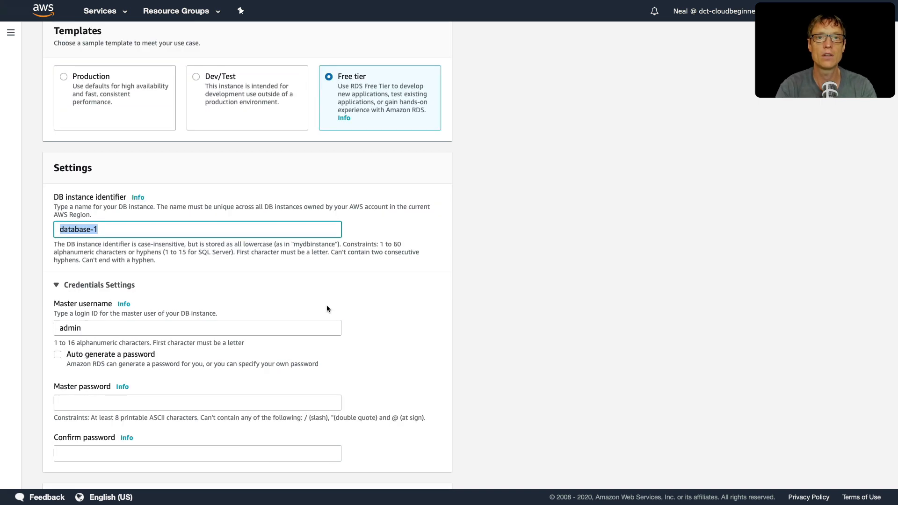
Step: Set both the DB instance identifier and the master username to digitalcloud
text(digitalcloud)
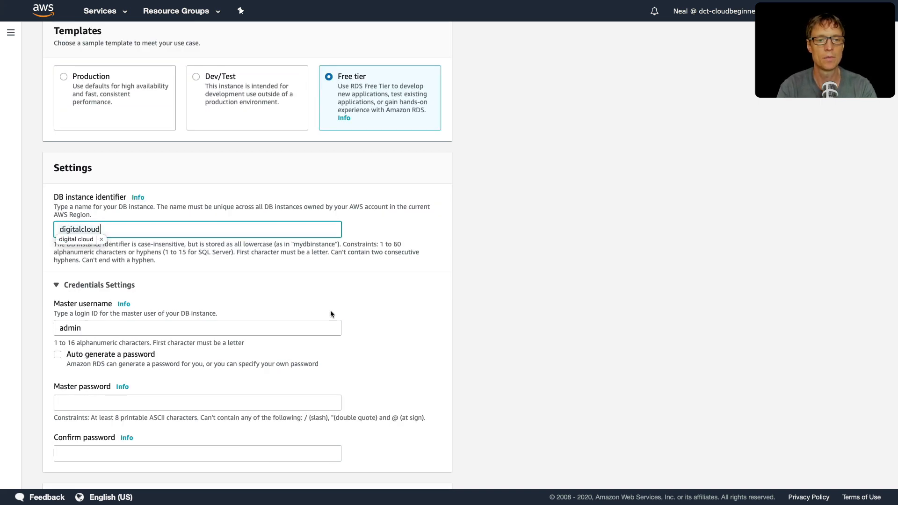
key(Tab)
double_click(111, 166)
key(ctrl+c)
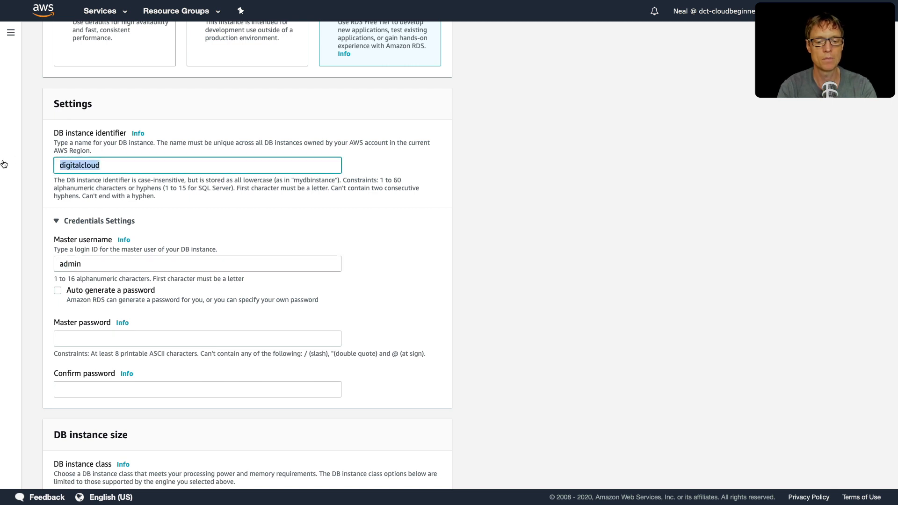
double_click(92, 264)
key(ctrl+v)
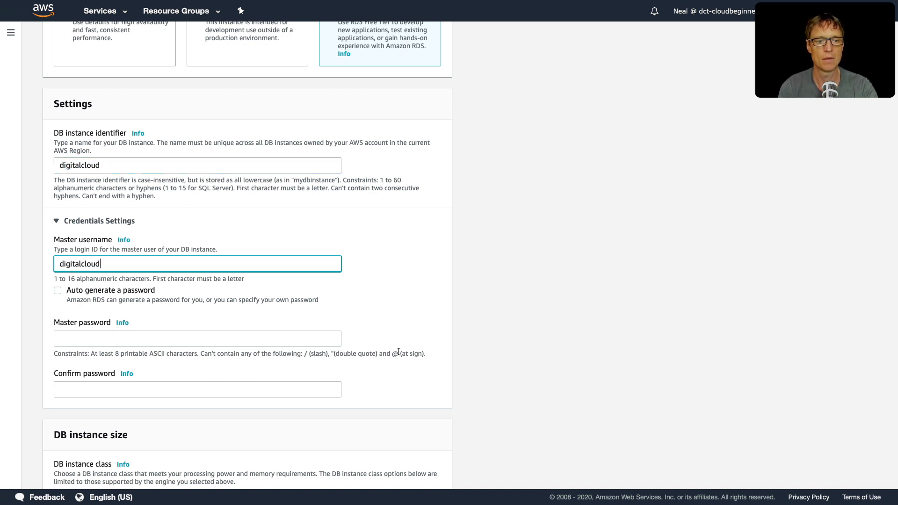
Step: Enter the master password and repeat it in the password confirmation
click(141, 337)
key(ctrl+v)
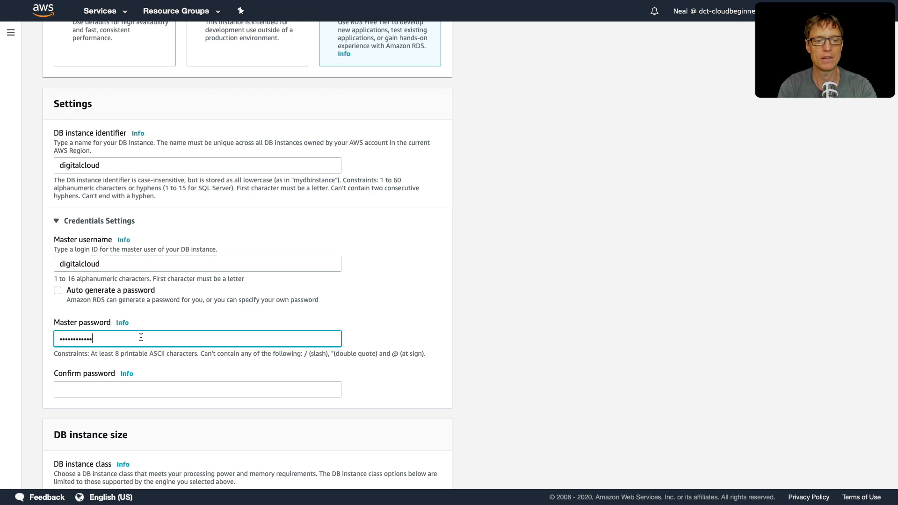
click(112, 396)
key(ctrl+v)
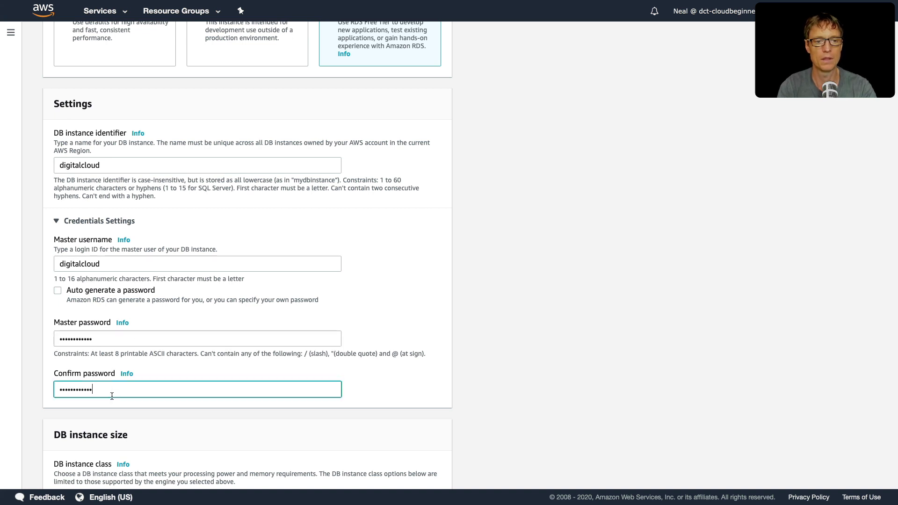
Step: Review the available burstable instance classes and select db.t2.micro as the DB instance class
scroll(102, 374, down, 7)
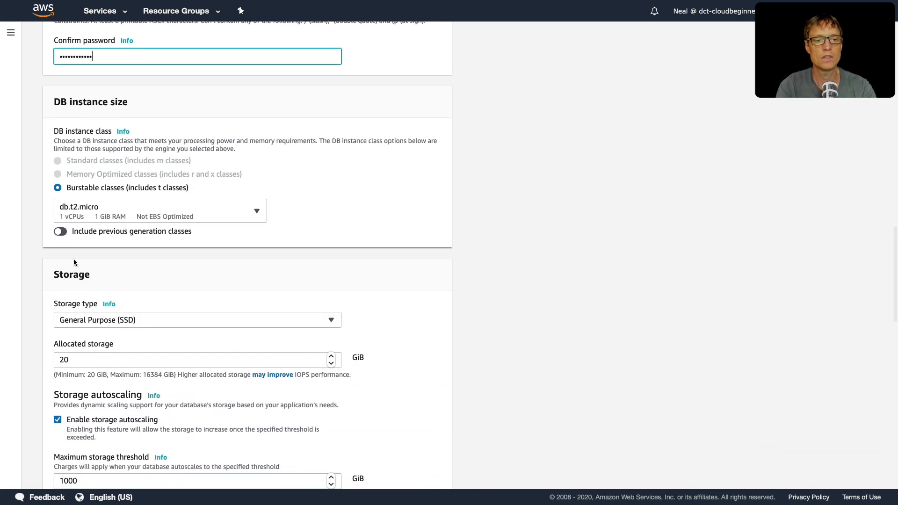
click(126, 214)
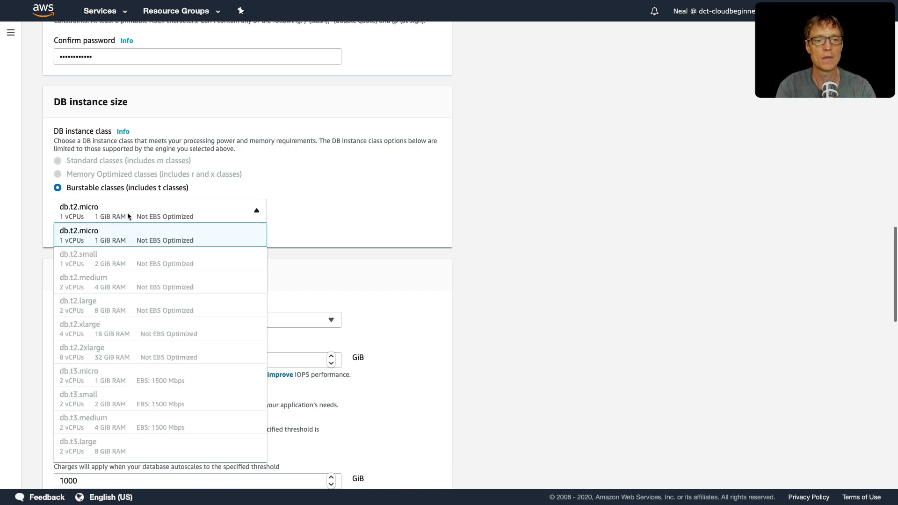
click(105, 216)
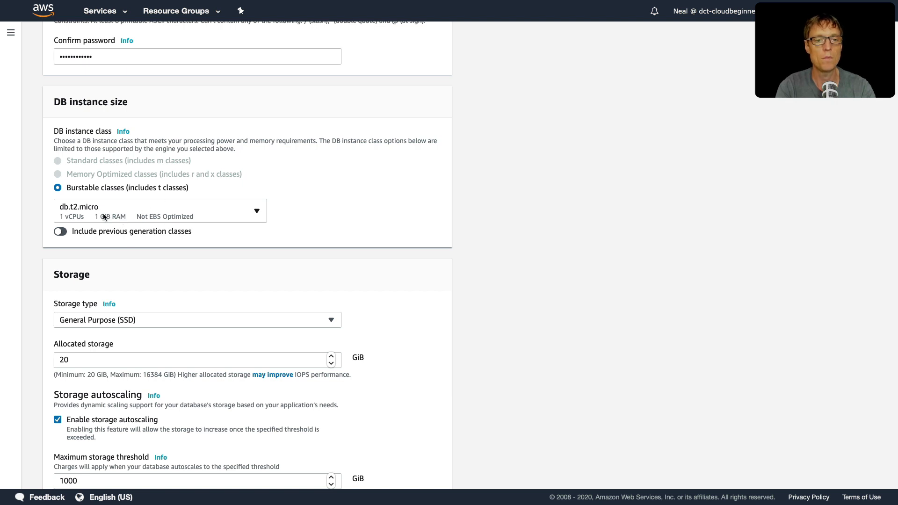
click(89, 216)
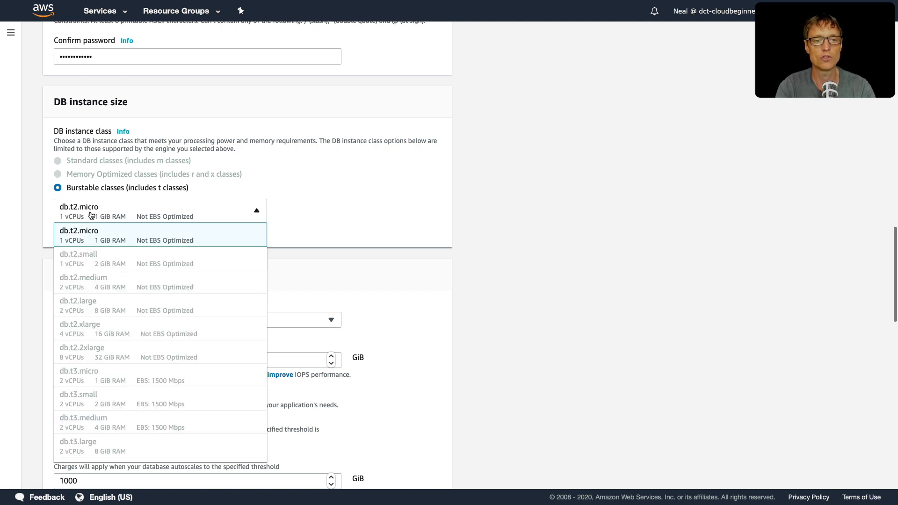
click(147, 234)
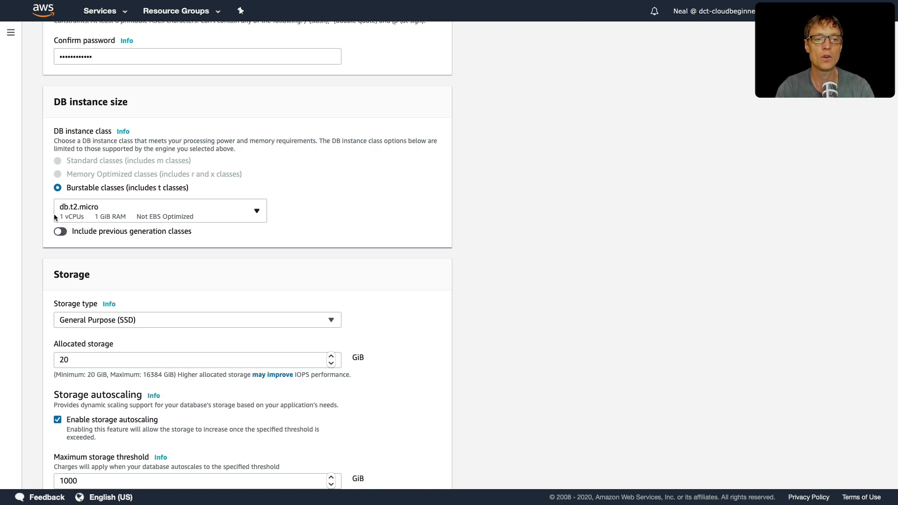
Step: Choose General Purpose (SSD) storage, keeping 20 GiB allocated and autoscaling enabled with a 1000 GiB maximum threshold
scroll(90, 214, down, 3)
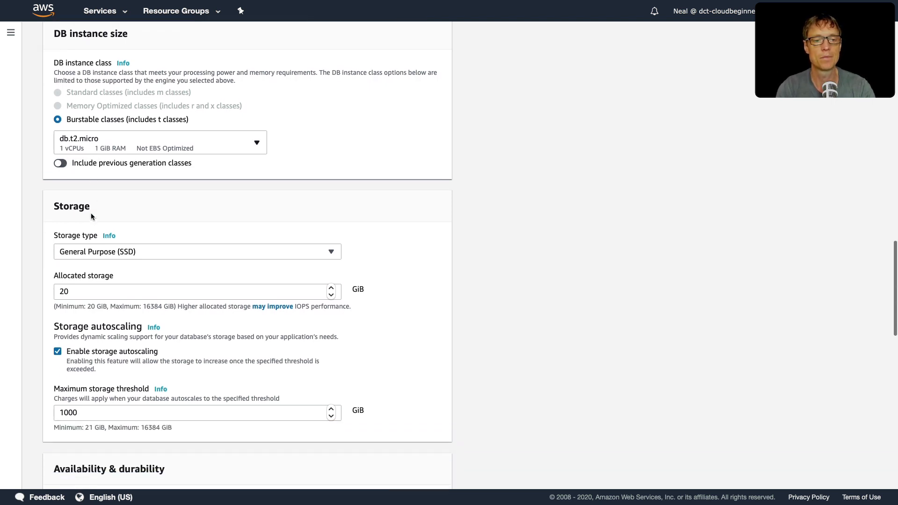
scroll(110, 271, down, 3)
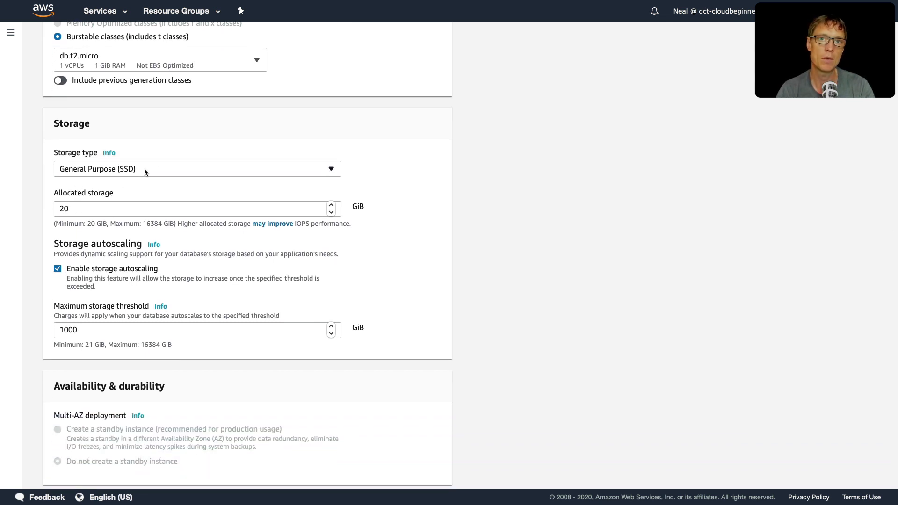
click(146, 168)
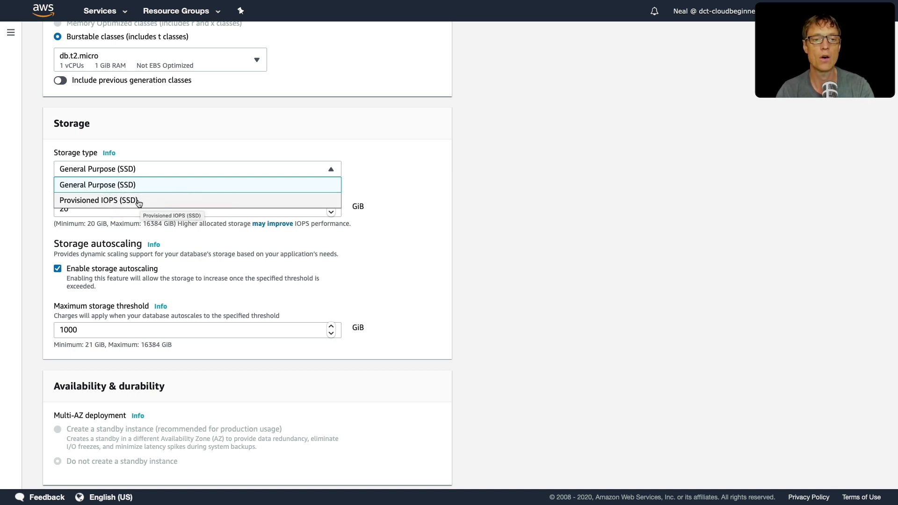
click(108, 187)
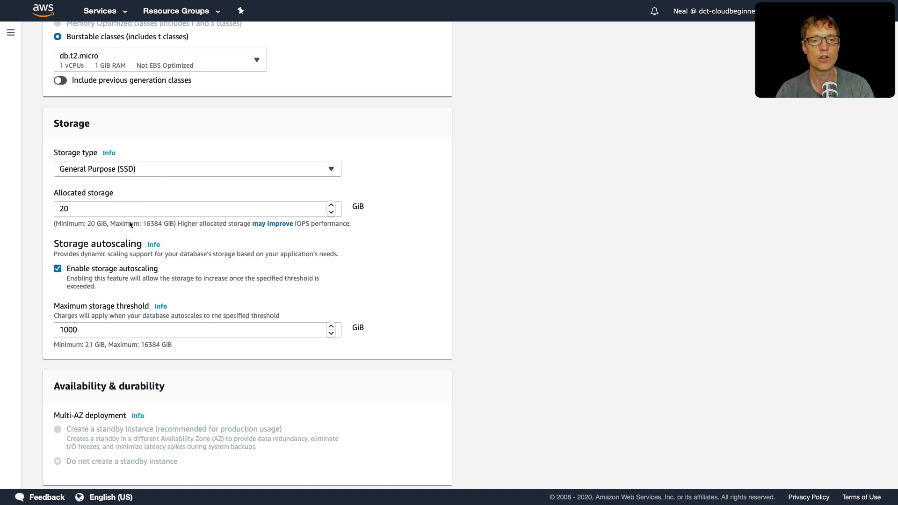
scroll(129, 222, down, 4)
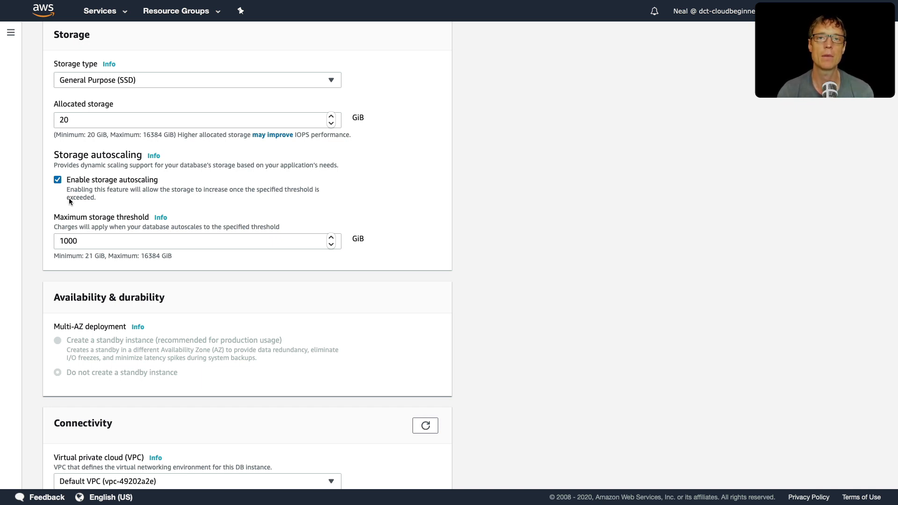
click(94, 239)
Step: Keep the default VPC and password authentication, expand the additional configuration, and set the initial database name to digitalcloud
scroll(72, 269, down, 3)
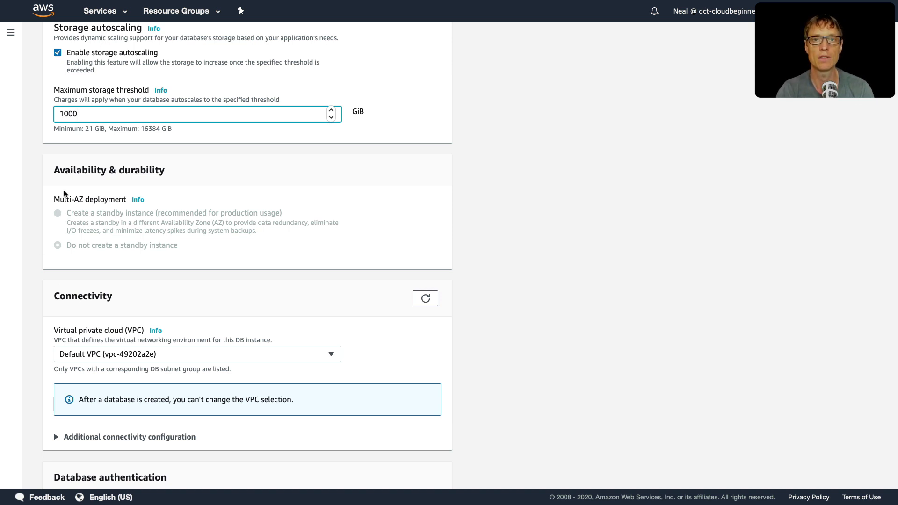
scroll(60, 271, down, 5)
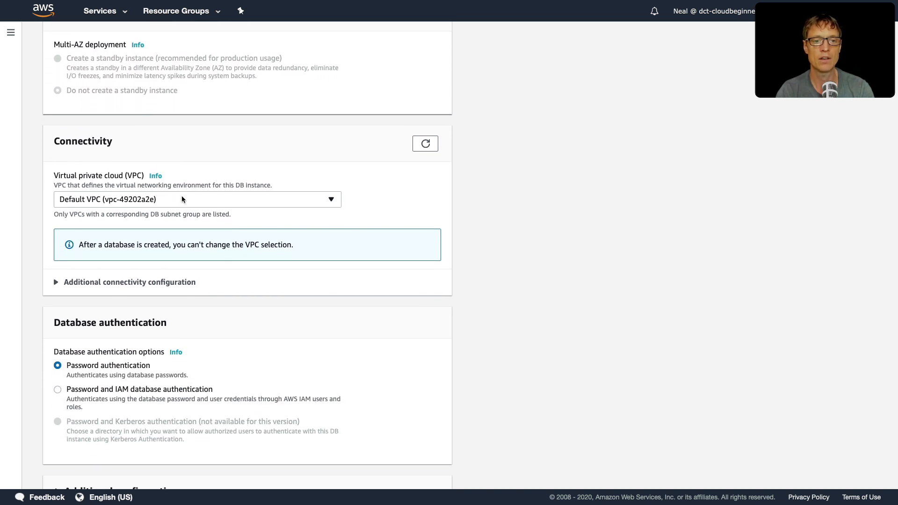
scroll(91, 255, down, 4)
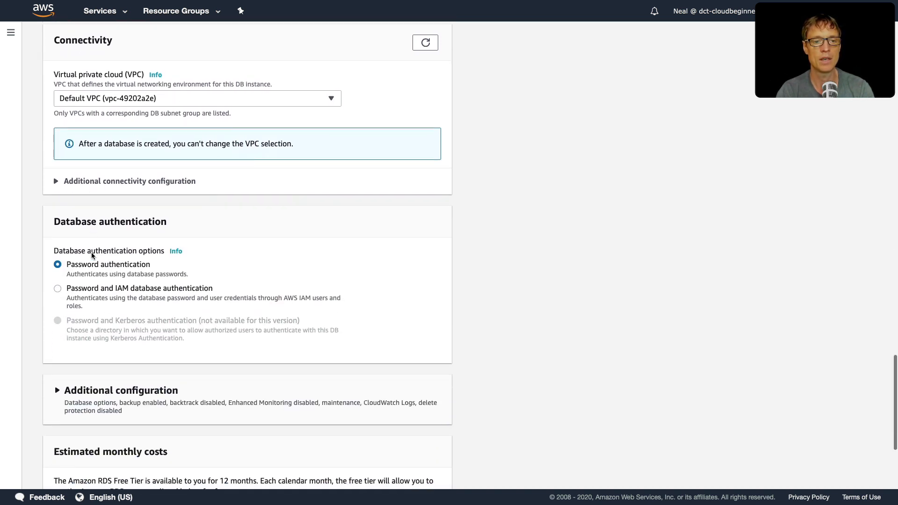
scroll(92, 255, down, 2)
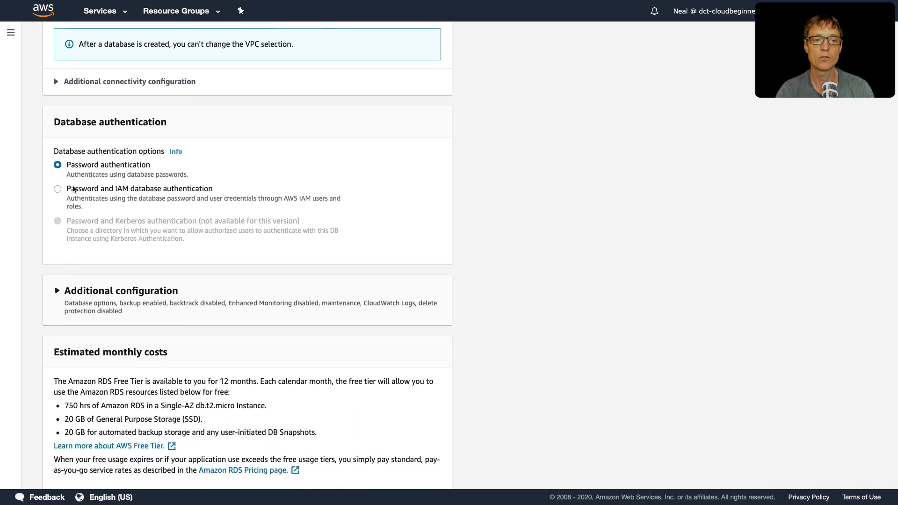
scroll(152, 186, down, 3)
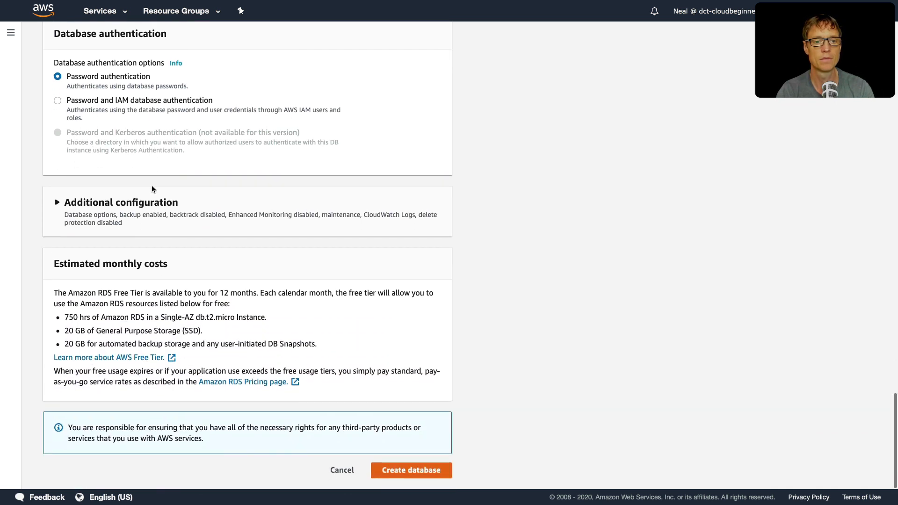
click(57, 203)
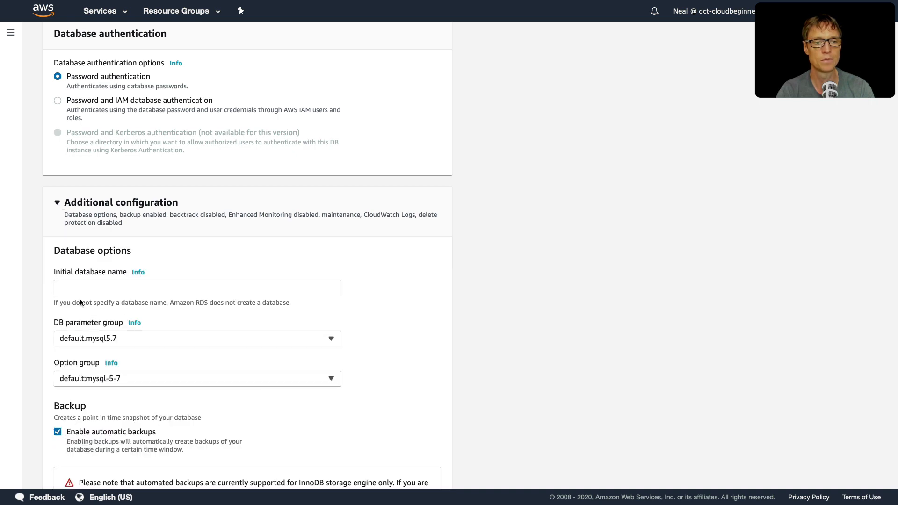
scroll(76, 108, down, 5)
click(83, 101)
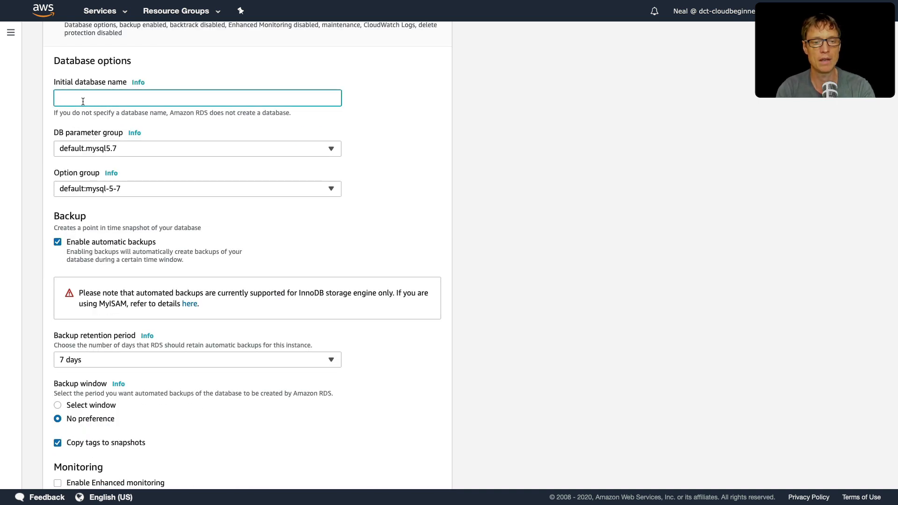
text(digitalcloud)
Step: Keep the default backup, monitoring, log export and maintenance settings with no maintenance window preference, and create the database
scroll(88, 149, down, 3)
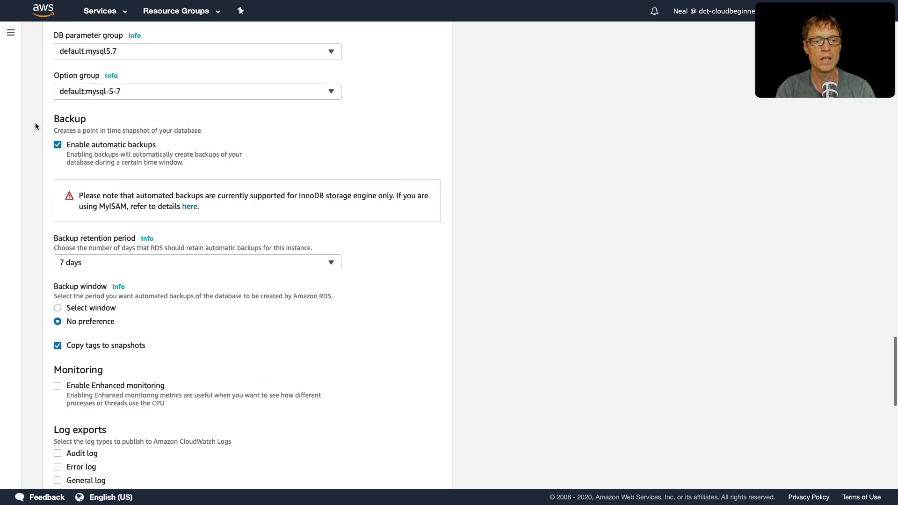
scroll(54, 226, down, 10)
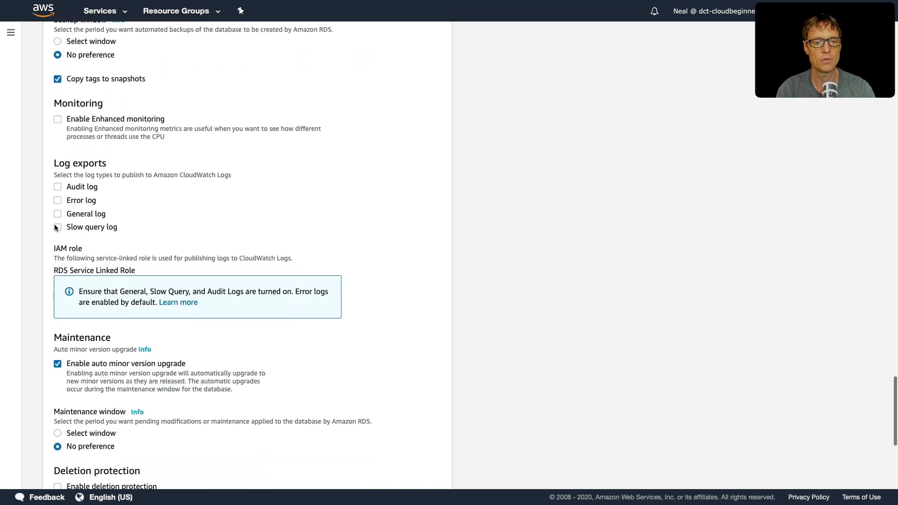
scroll(55, 228, down, 3)
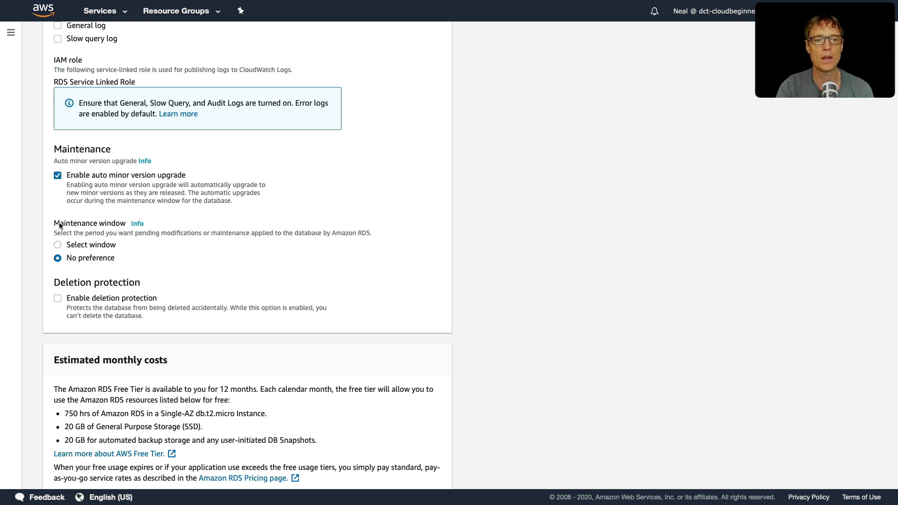
scroll(59, 225, up, 1)
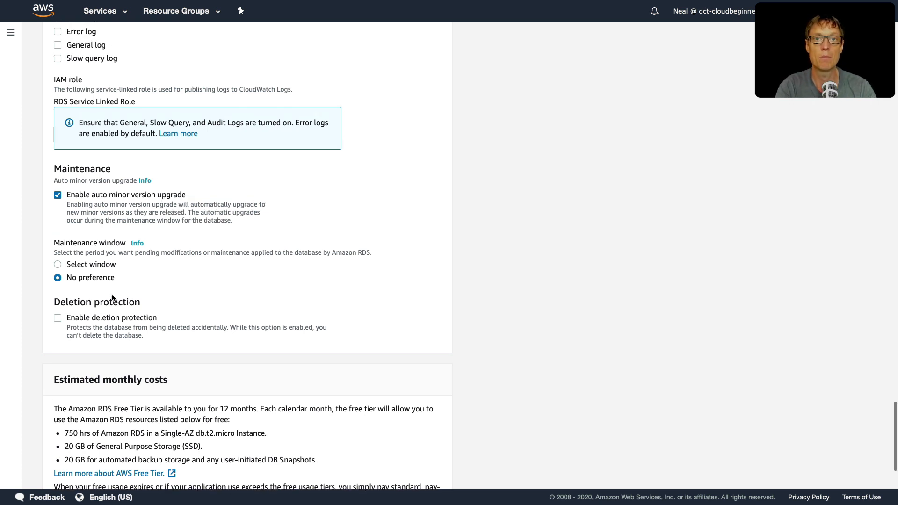
click(56, 266)
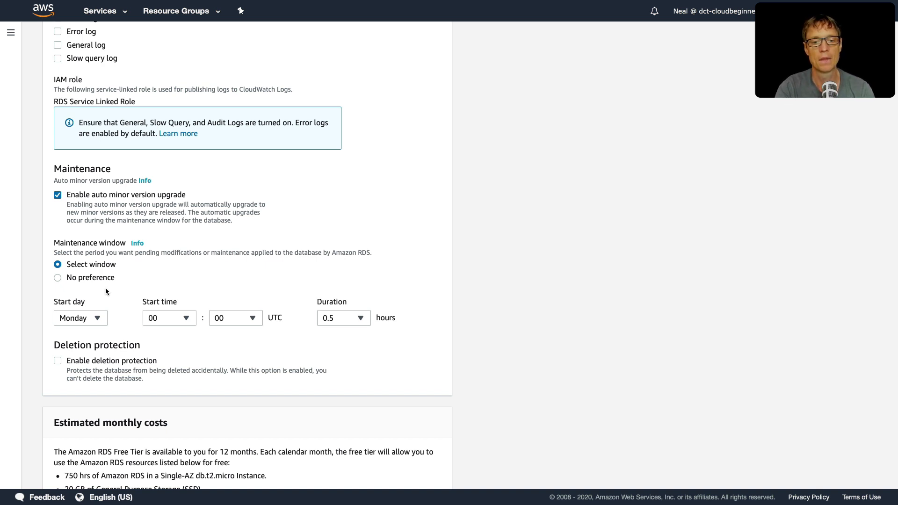
click(58, 278)
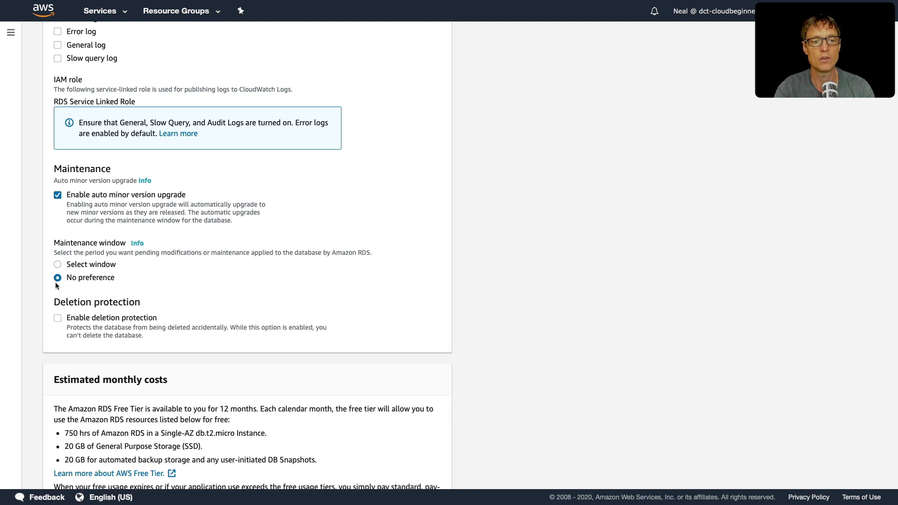
scroll(60, 271, down, 3)
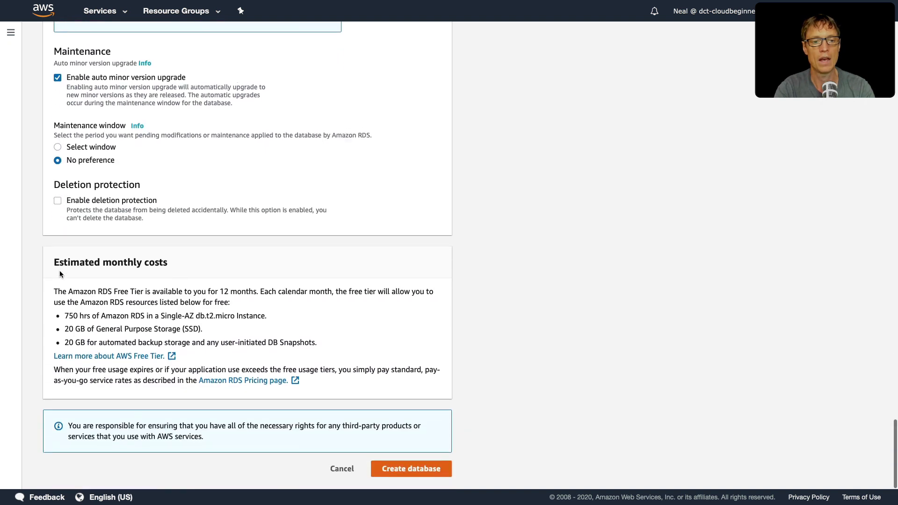
click(411, 471)
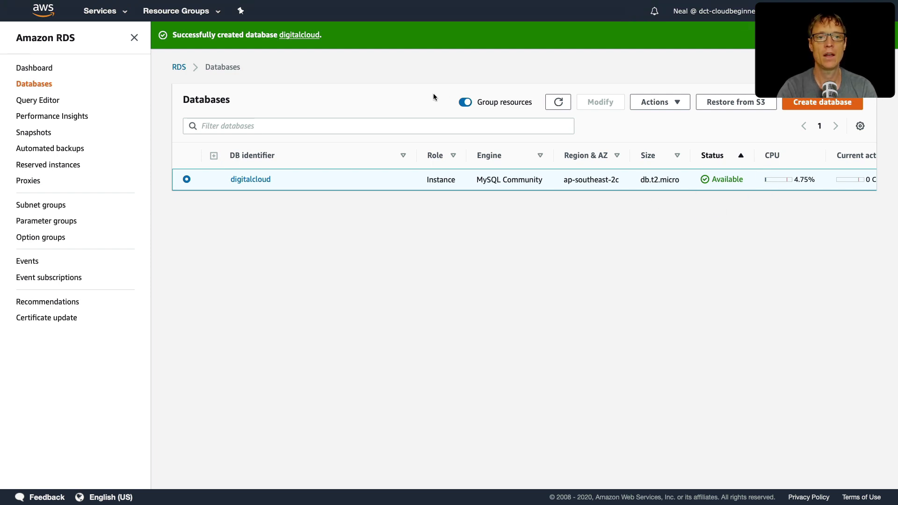
Step: View the connection details of the new digitalcloud database, copy its endpoint, and close the details
click(819, 35)
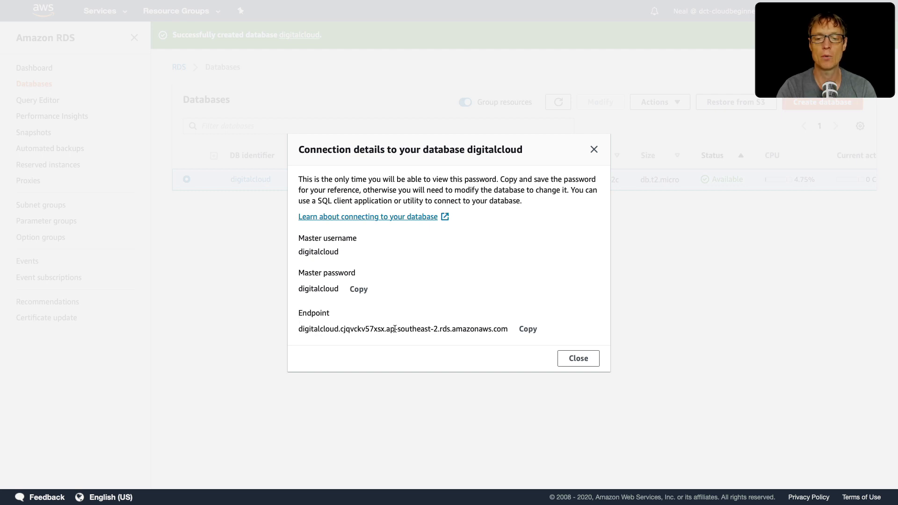
click(510, 331)
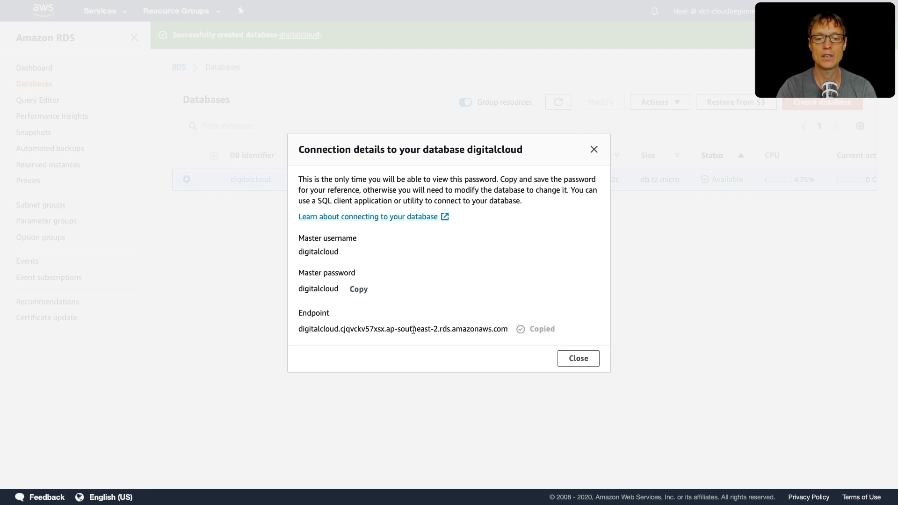
drag(300, 330, 502, 330)
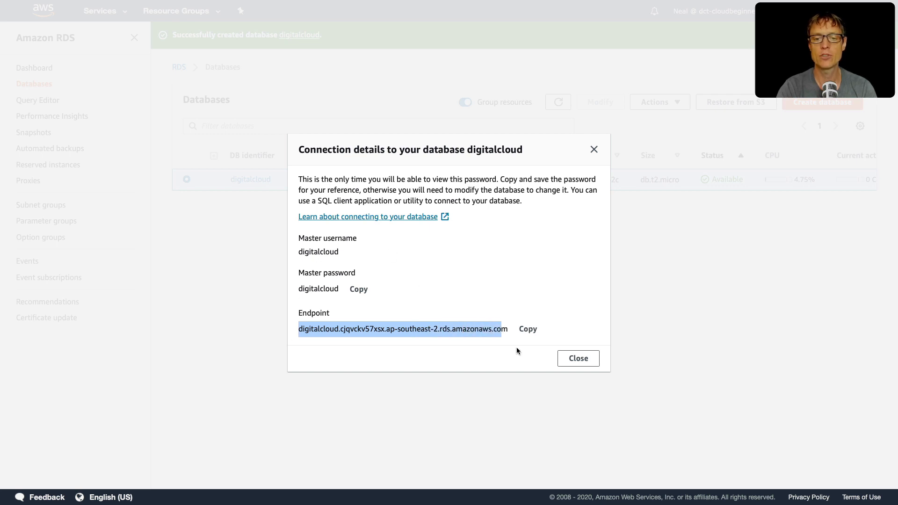
click(578, 358)
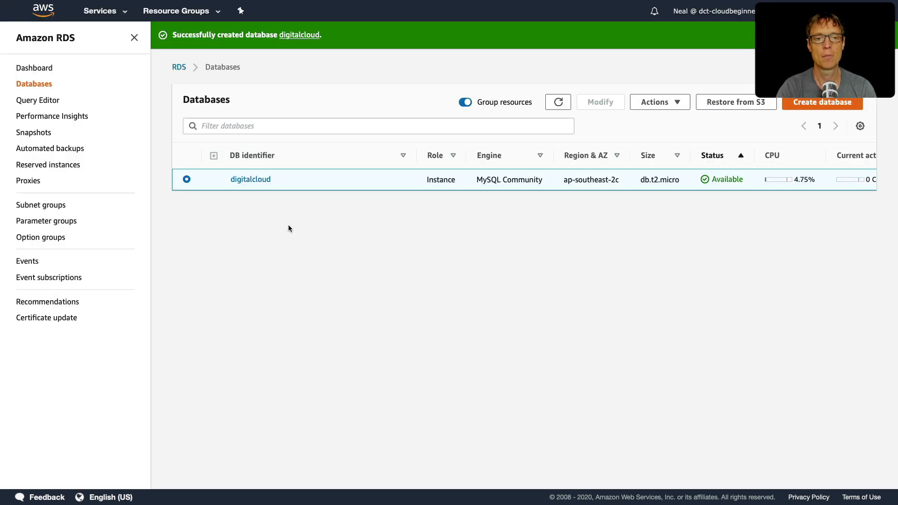
Step: Open the digitalcloud instance's details and check its endpoint and port
click(246, 182)
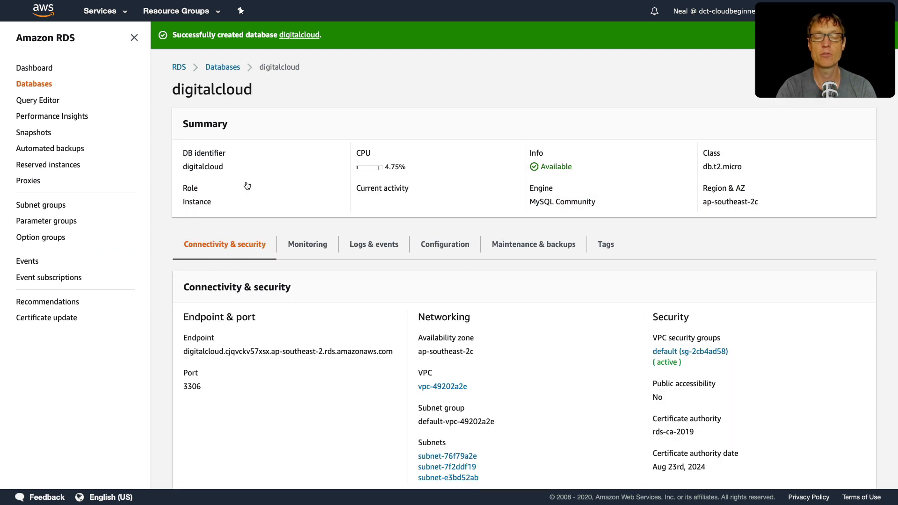
scroll(220, 314, down, 3)
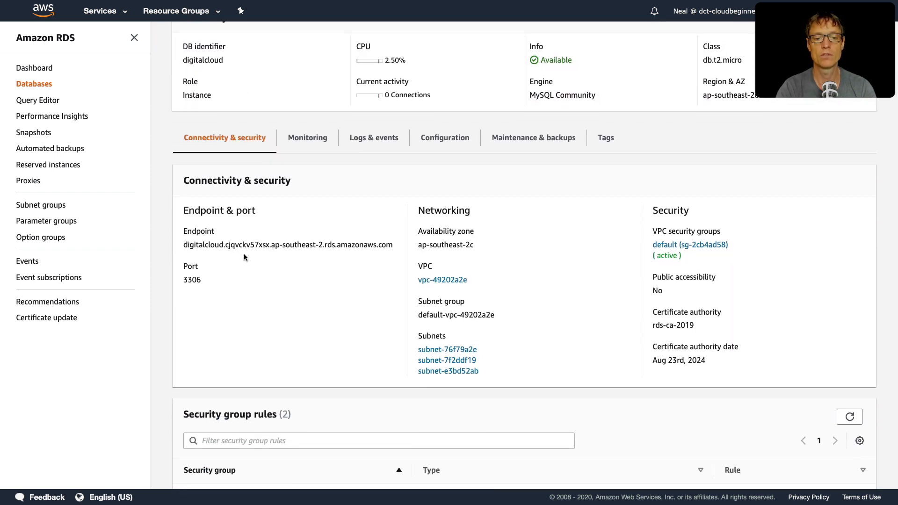
drag(183, 244, 392, 246)
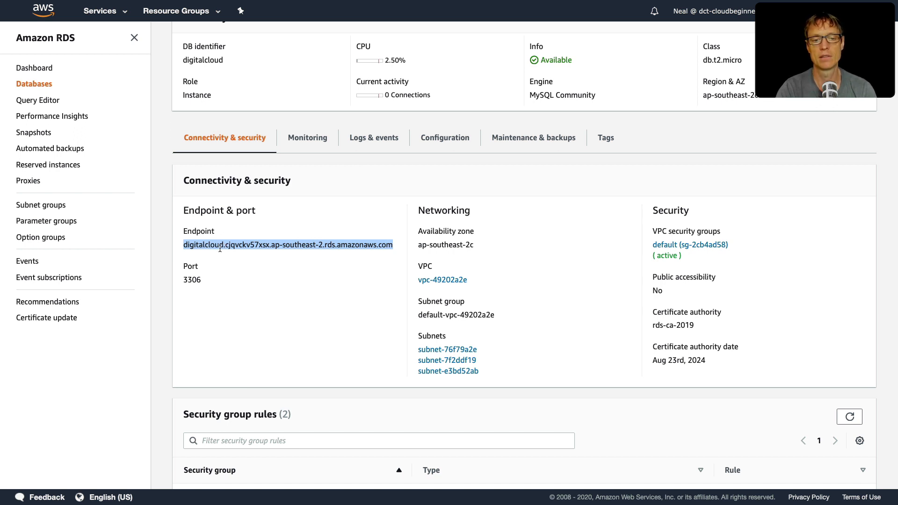
drag(182, 282, 204, 281)
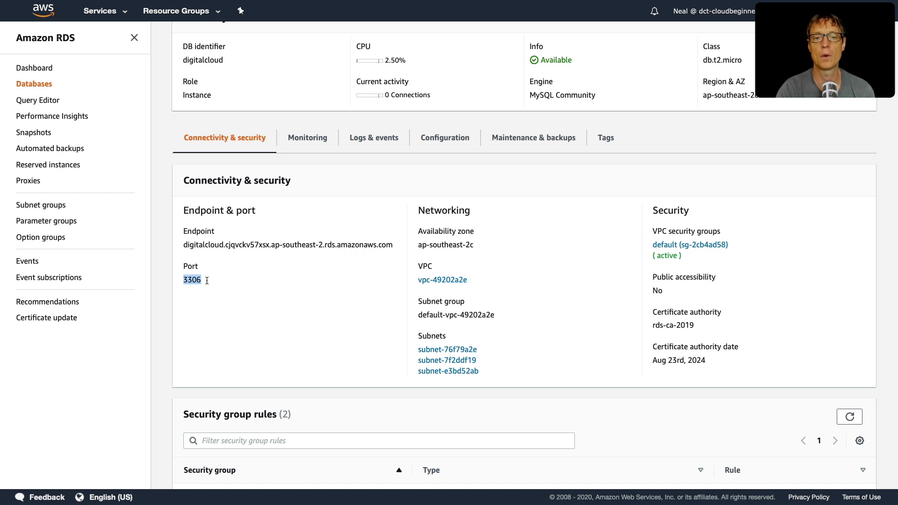
scroll(207, 280, up, 3)
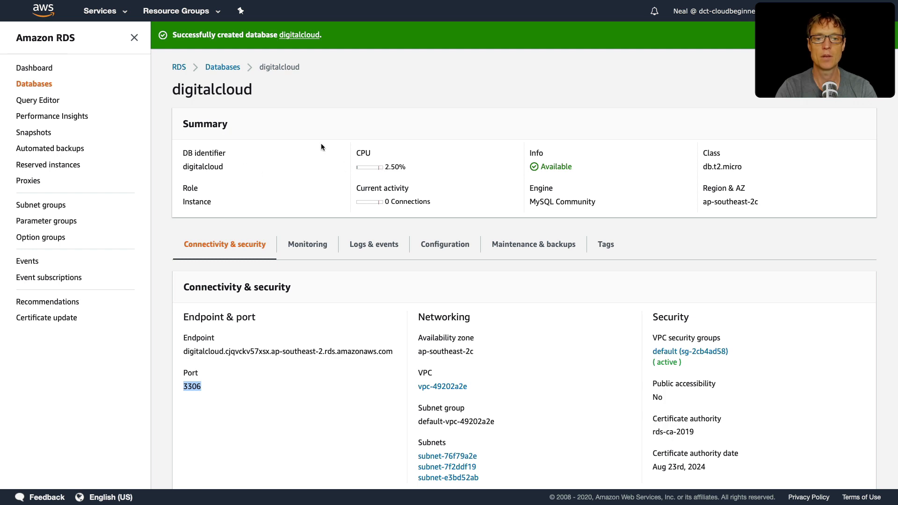
Step: Review the CloudWatch monitoring graphs of the digitalcloud instance
click(306, 247)
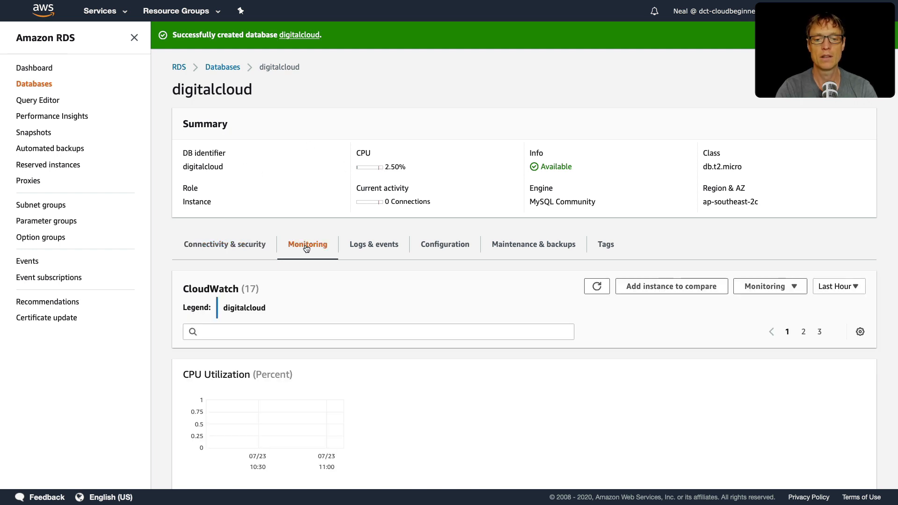
scroll(312, 315, down, 5)
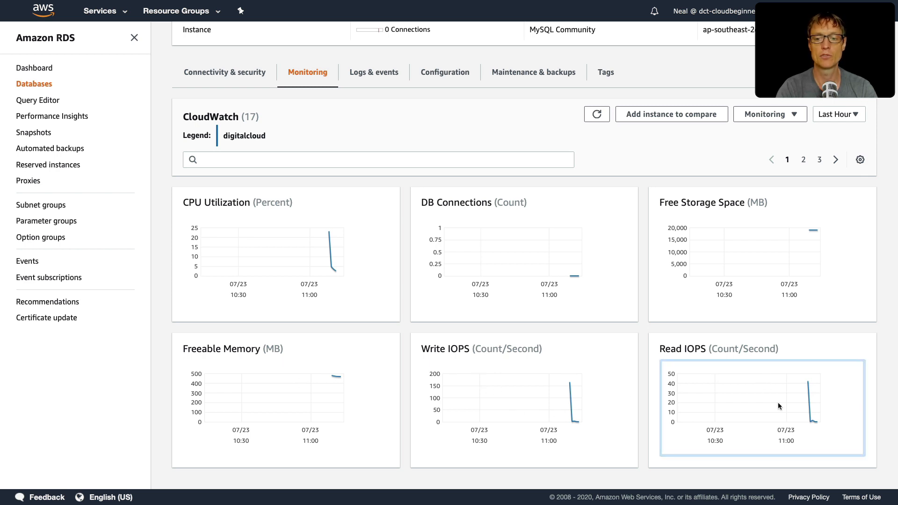
scroll(553, 429, up, 1)
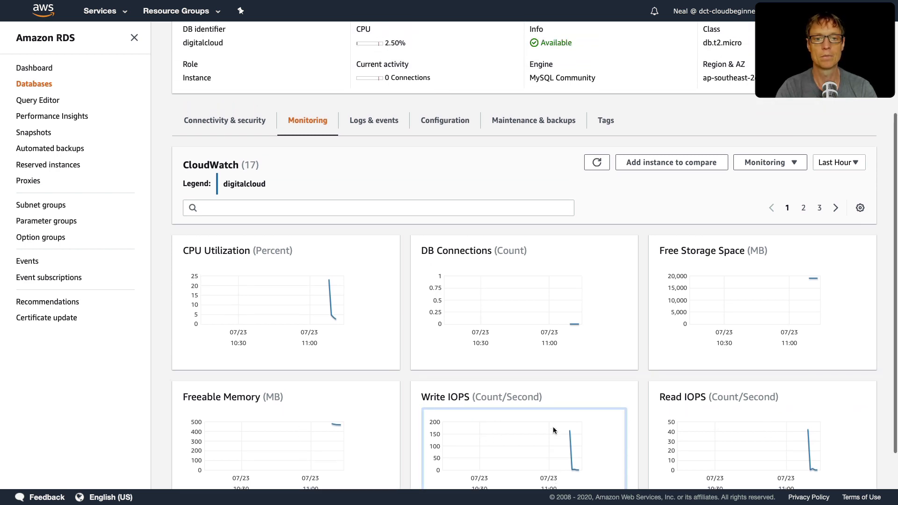
Step: Return to the instance's connectivity and security details and check its availability zone
click(233, 130)
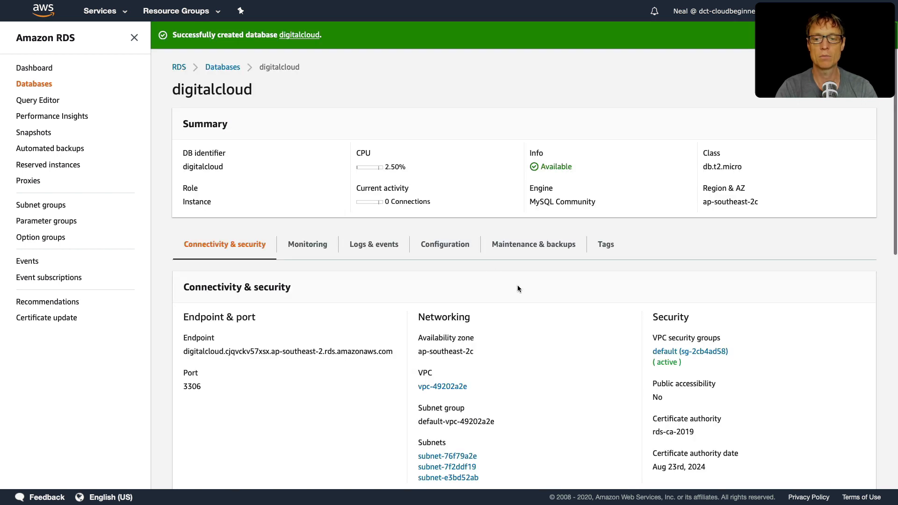
scroll(517, 285, down, 4)
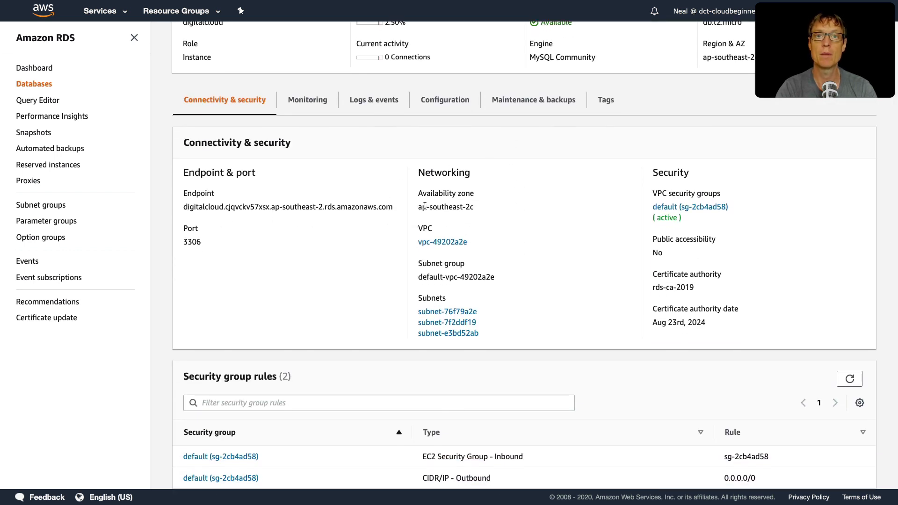
drag(417, 207, 487, 207)
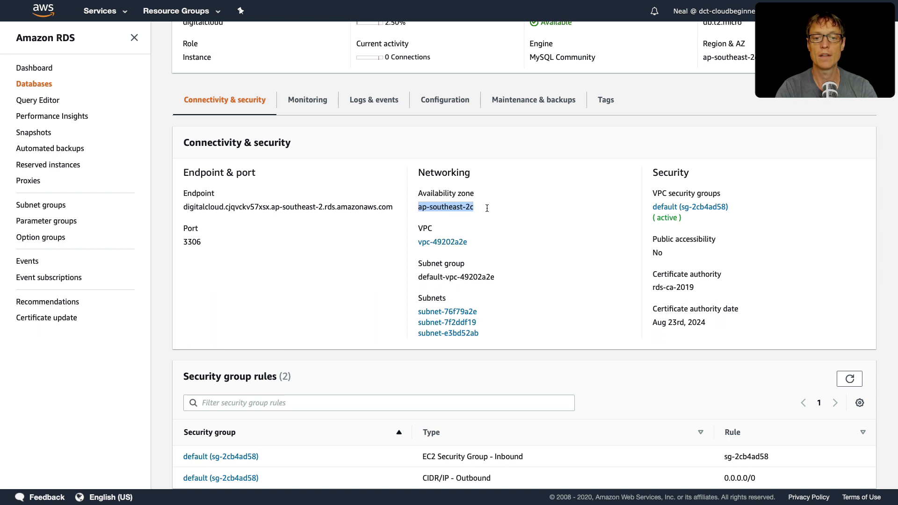
click(468, 207)
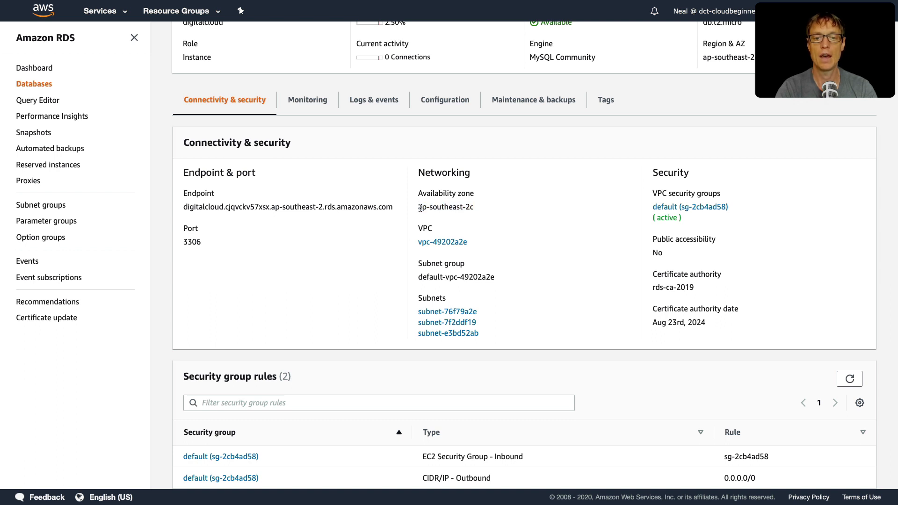
drag(417, 207, 487, 208)
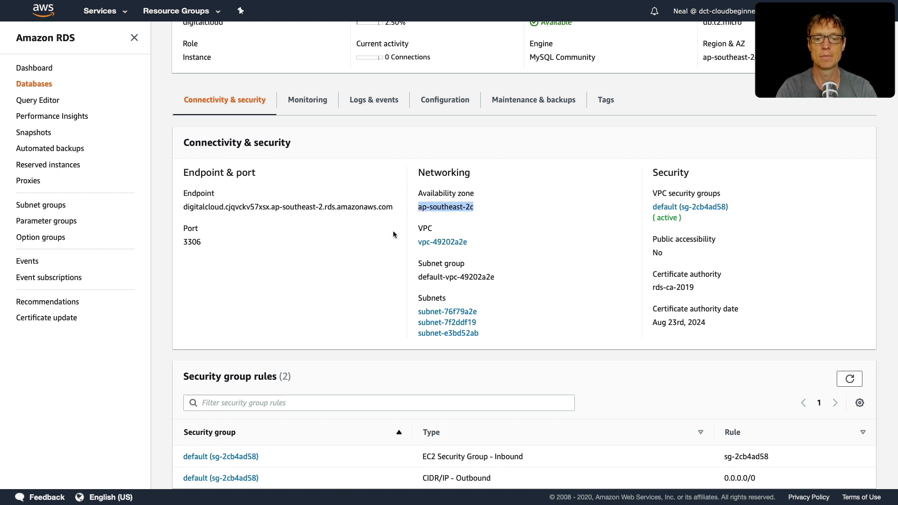
Step: Check the port against the security group rules and open the default security group of the inbound rule in a separate browser tab
scroll(395, 231, down, 3)
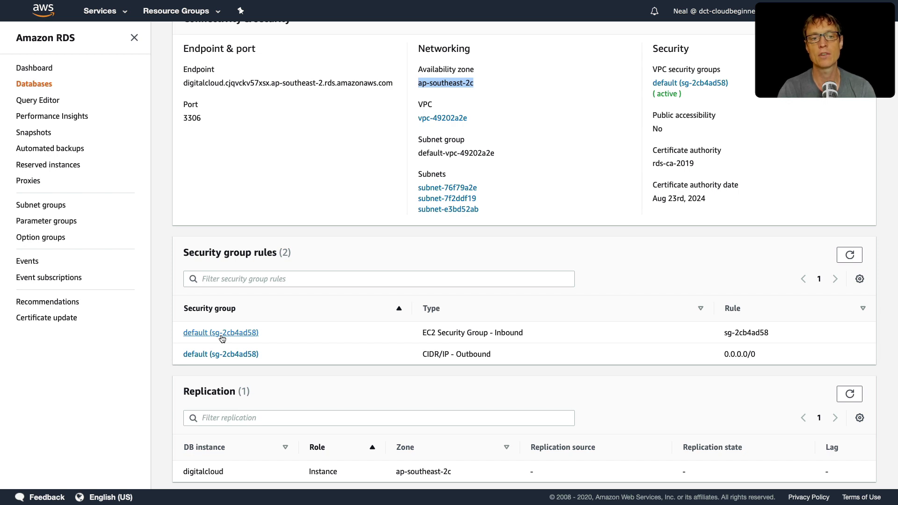
drag(183, 117, 208, 117)
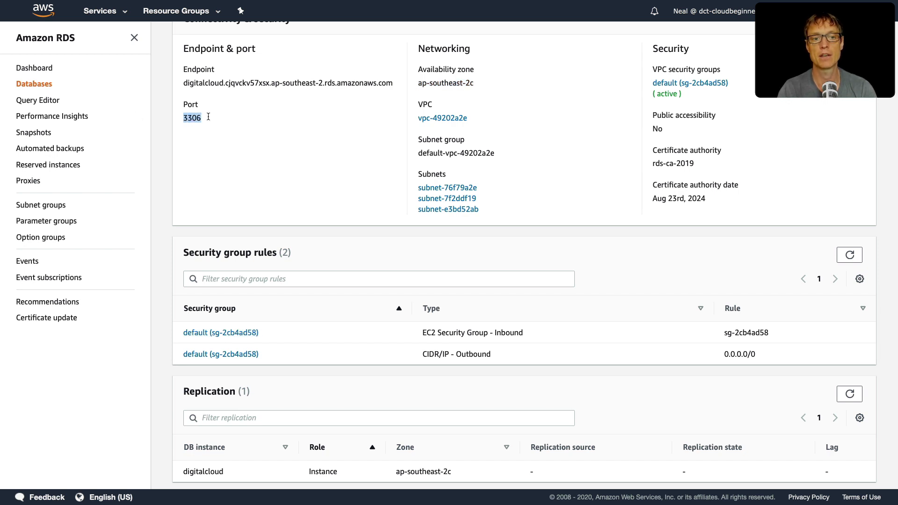
right_click(216, 354)
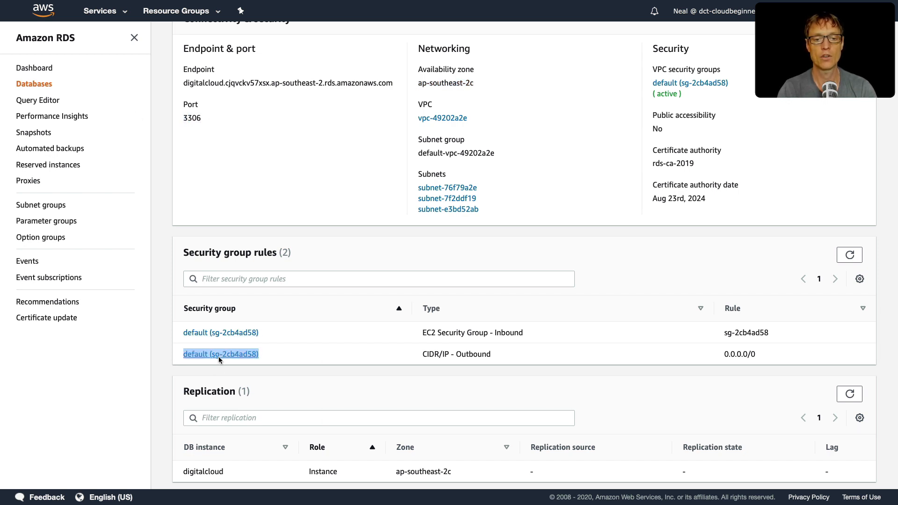
right_click(234, 333)
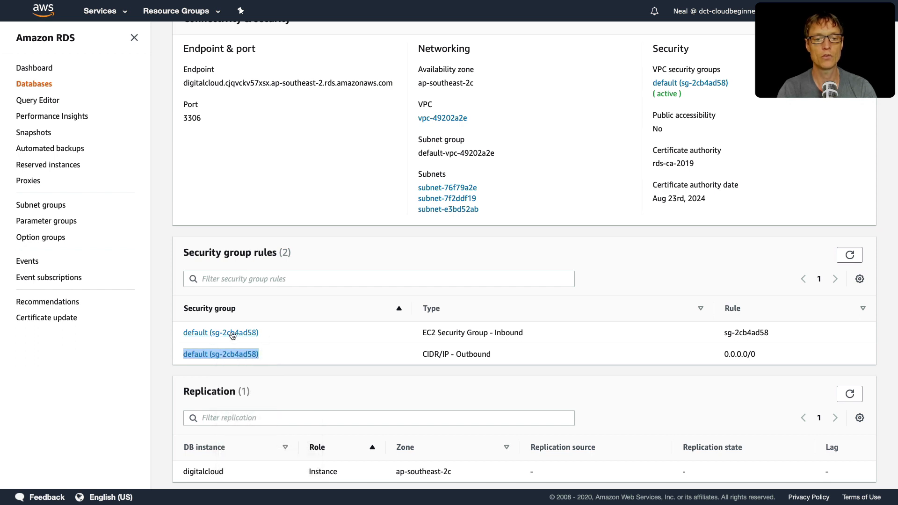
right_click(232, 333)
click(251, 339)
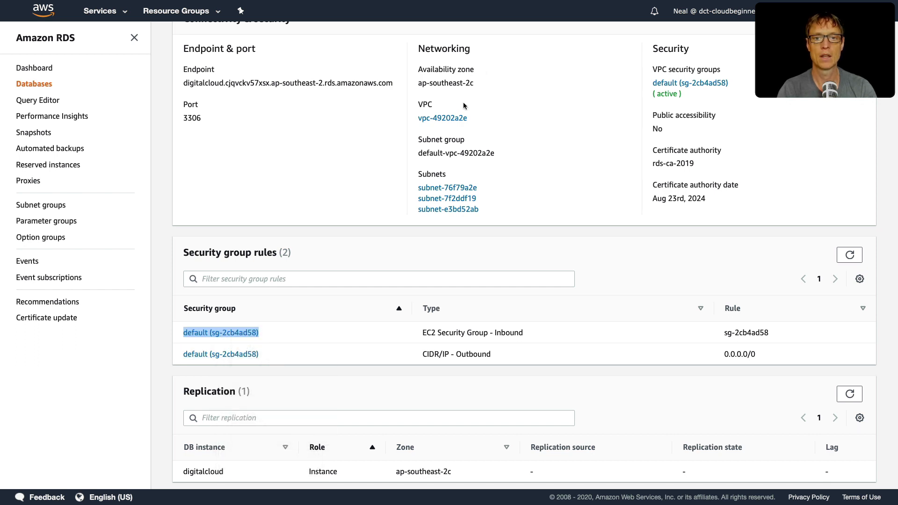
click(607, 45)
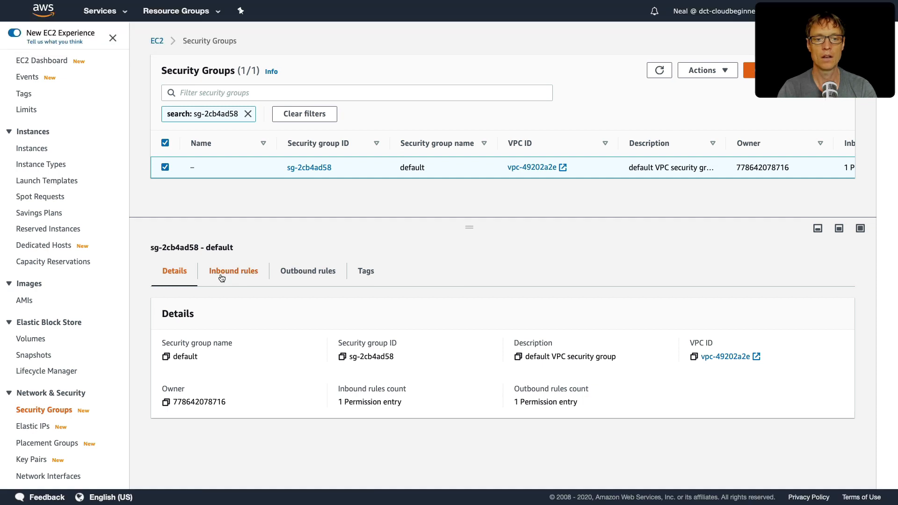
Step: Edit the default security group's inbound rules and add a rule of type MYSQL/Aurora
click(222, 278)
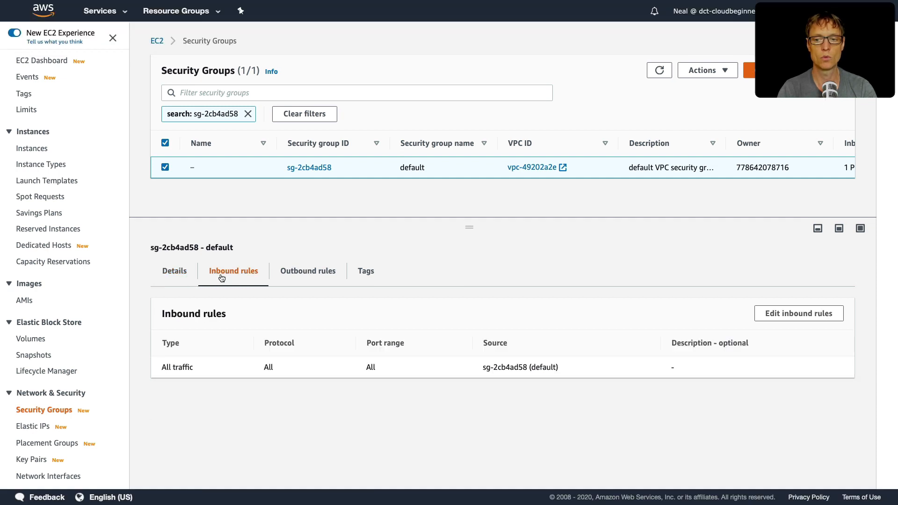
click(795, 314)
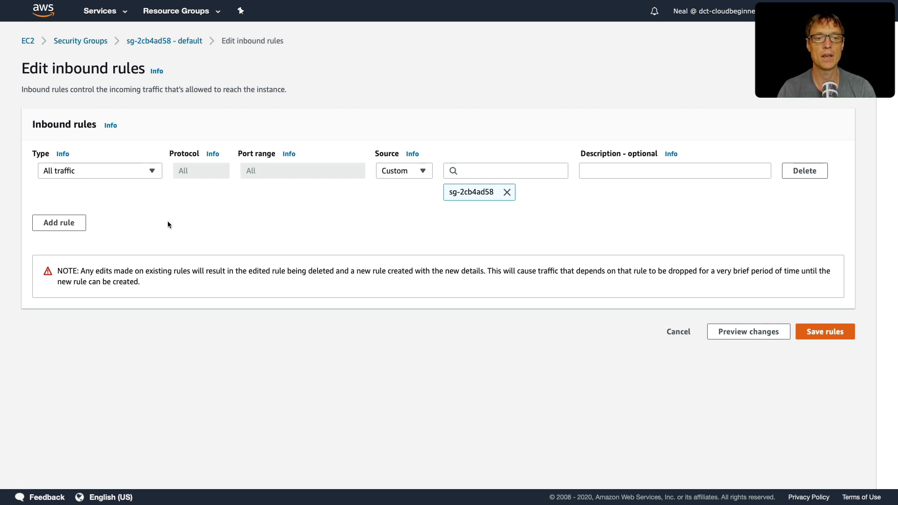
click(67, 224)
click(136, 218)
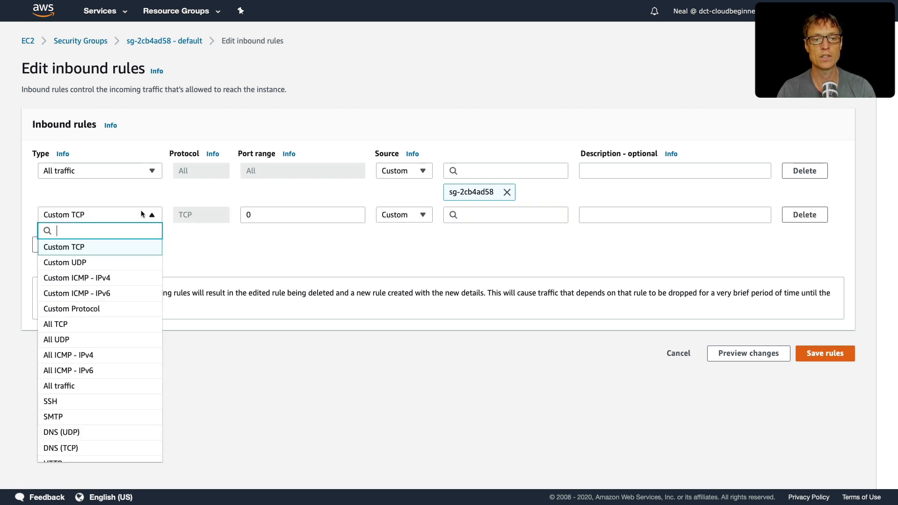
text(MySQL)
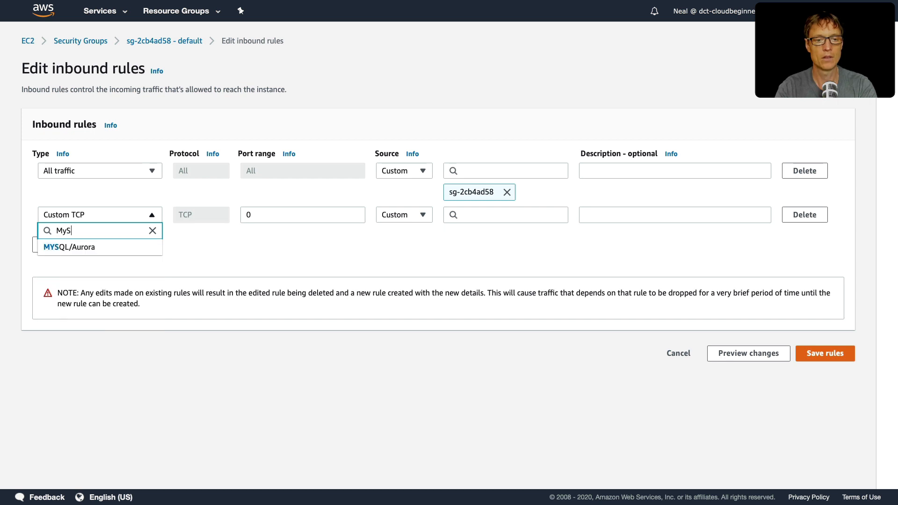
click(61, 248)
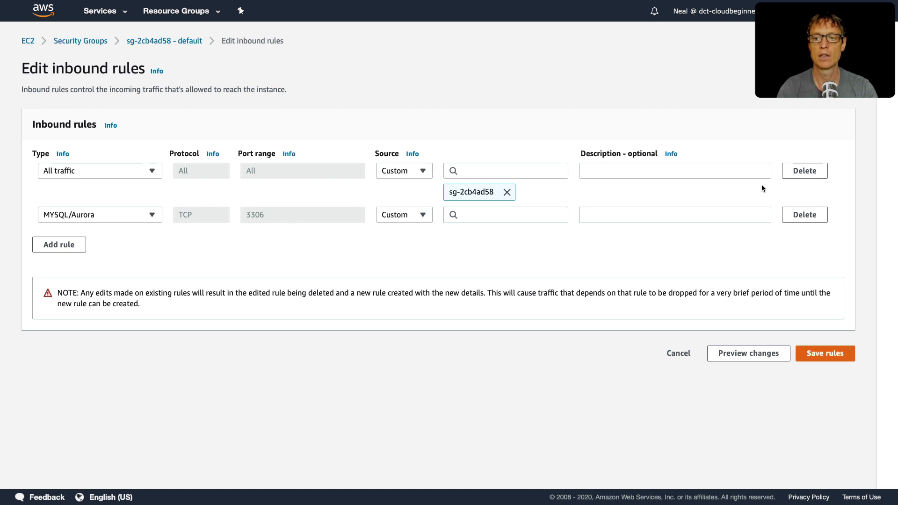
Step: Try restricting inbound access to MySQL traffic from the Web-Access security group only, and discard the rule edits
click(804, 171)
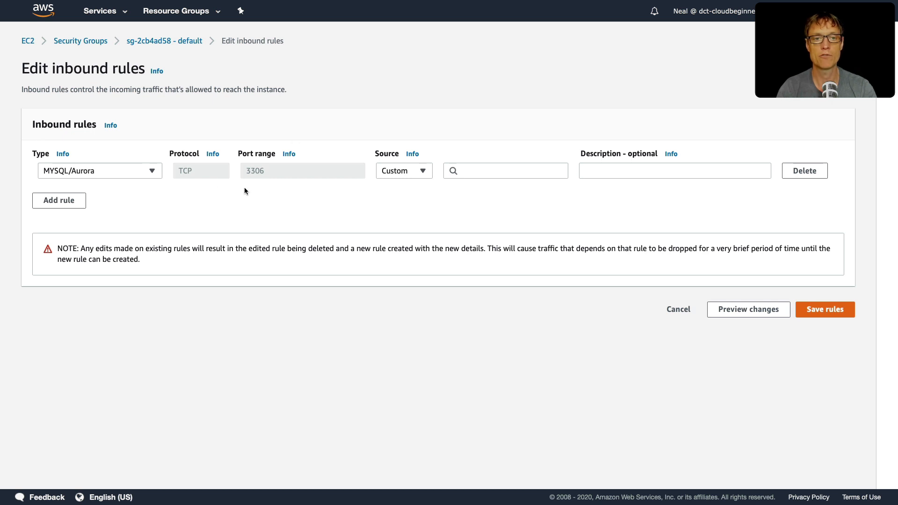
click(491, 173)
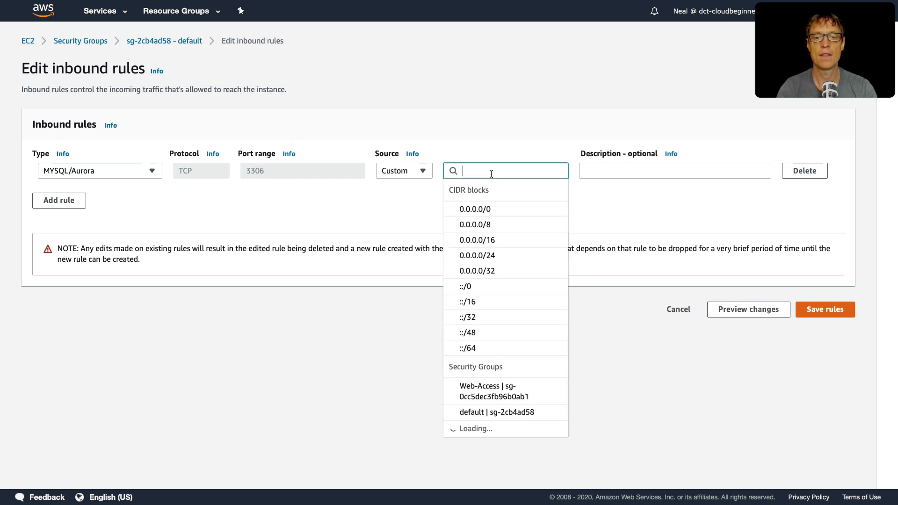
text(sg)
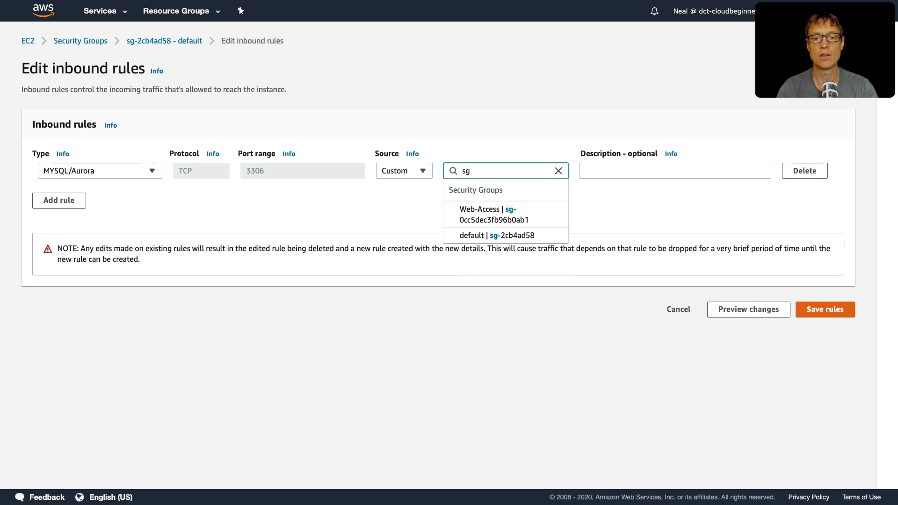
click(510, 221)
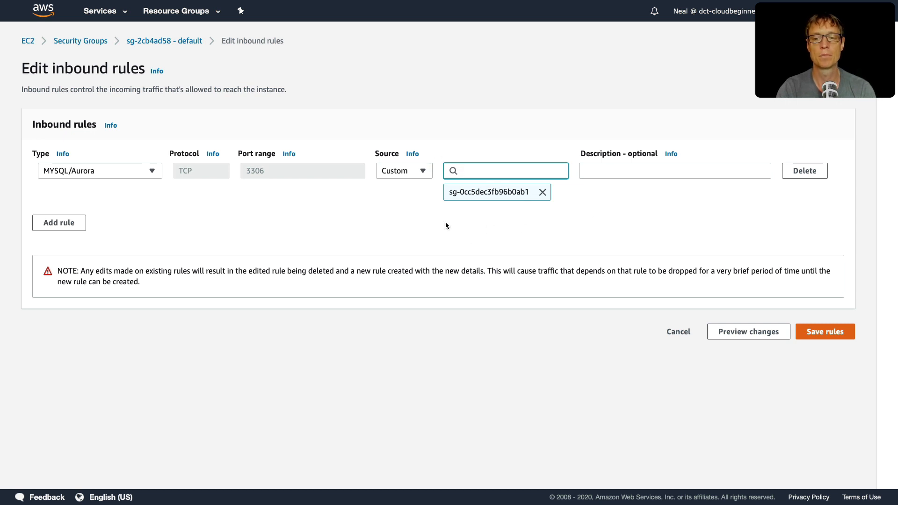
click(678, 332)
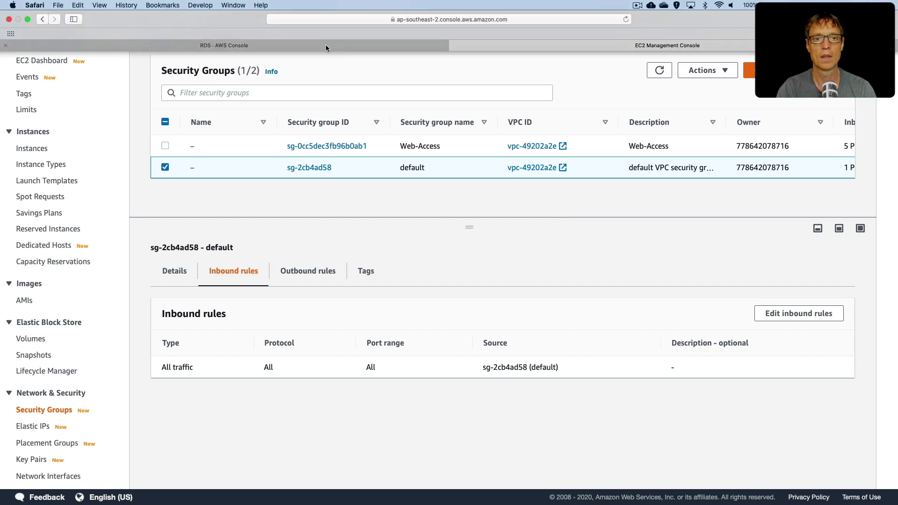
Step: Return to the digitalcloud instance in the RDS console and review its CloudWatch alarms, recent events and logs
click(325, 44)
scroll(383, 270, up, 10)
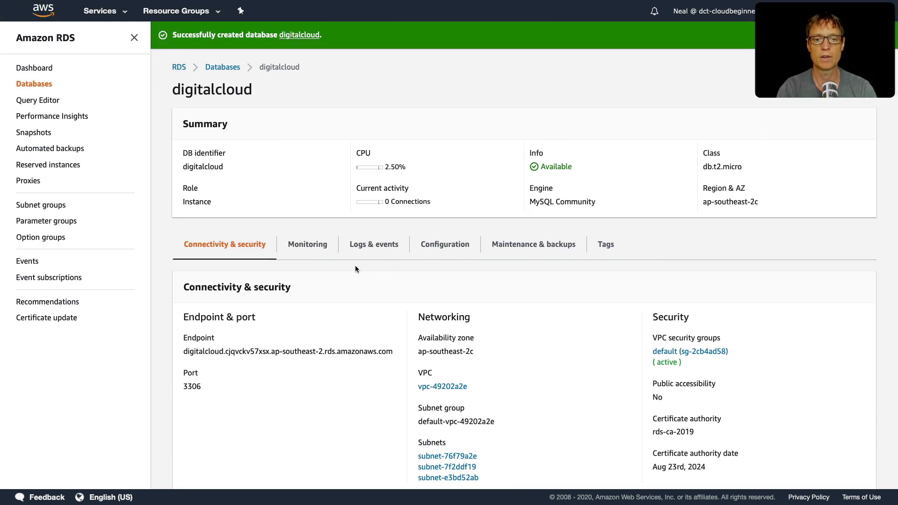
click(369, 252)
scroll(354, 377, down, 3)
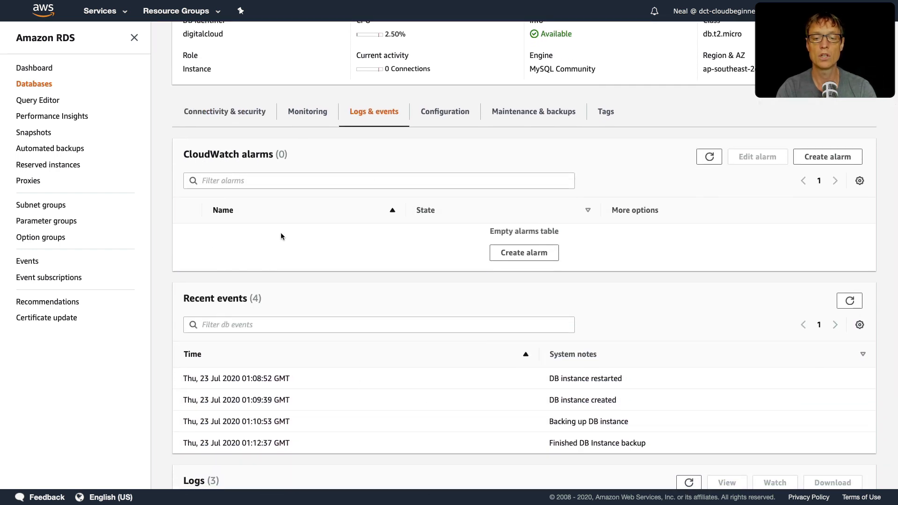
scroll(320, 308, down, 2)
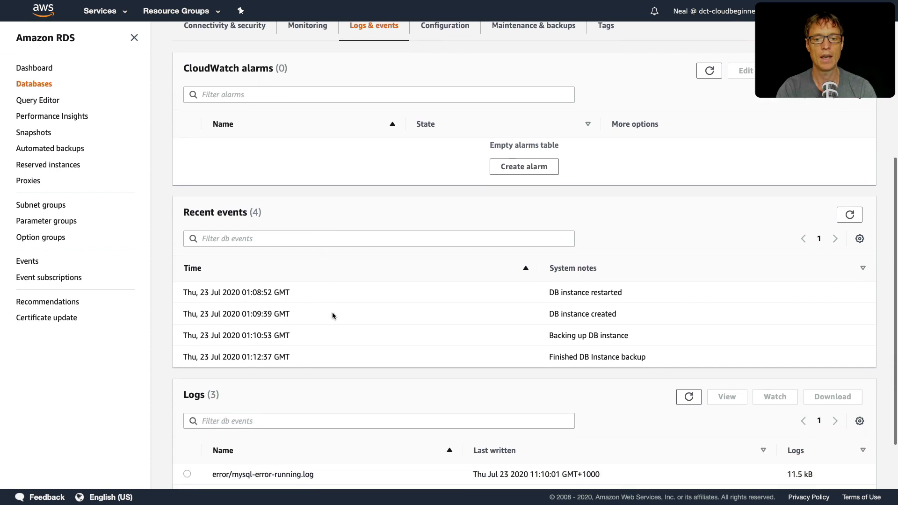
scroll(330, 381, down, 2)
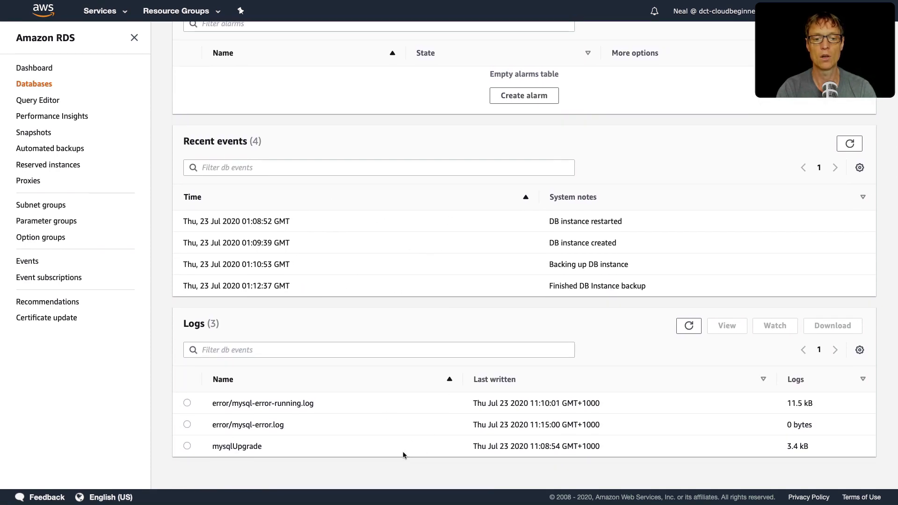
scroll(403, 451, up, 4)
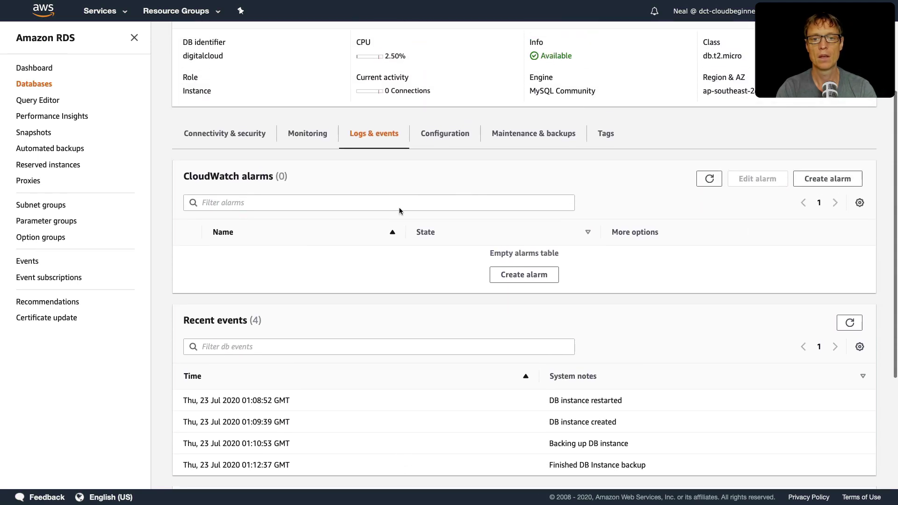
Step: Review the digitalcloud instance's configuration, including its instance class, availability and storage settings
click(444, 144)
scroll(403, 298, down, 5)
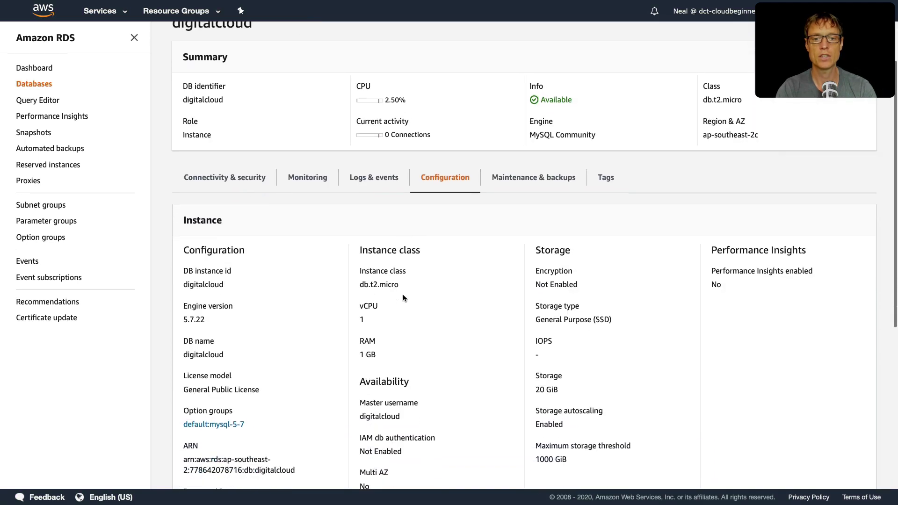
scroll(402, 294, up, 1)
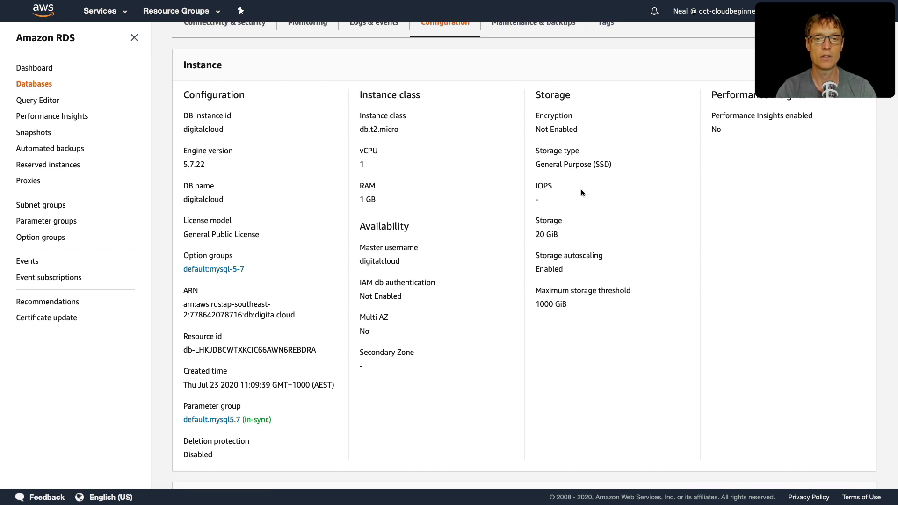
scroll(476, 363, up, 3)
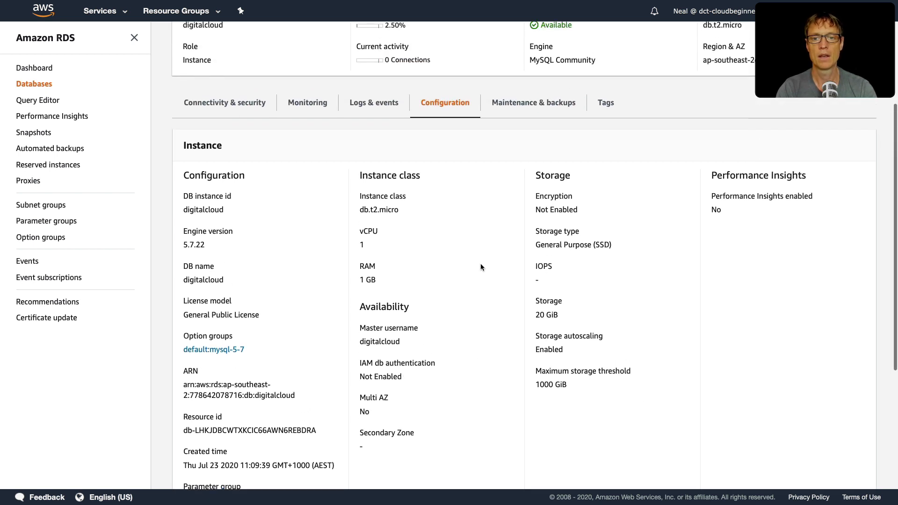
Step: Examine the instance's maintenance and backup details: auto minor version upgrade, maintenance window and pending maintenance
click(533, 154)
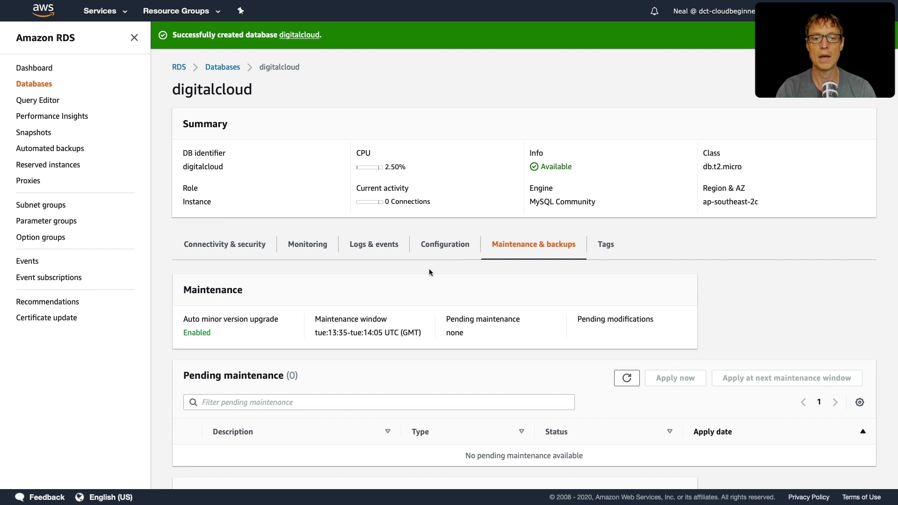
scroll(428, 269, down, 3)
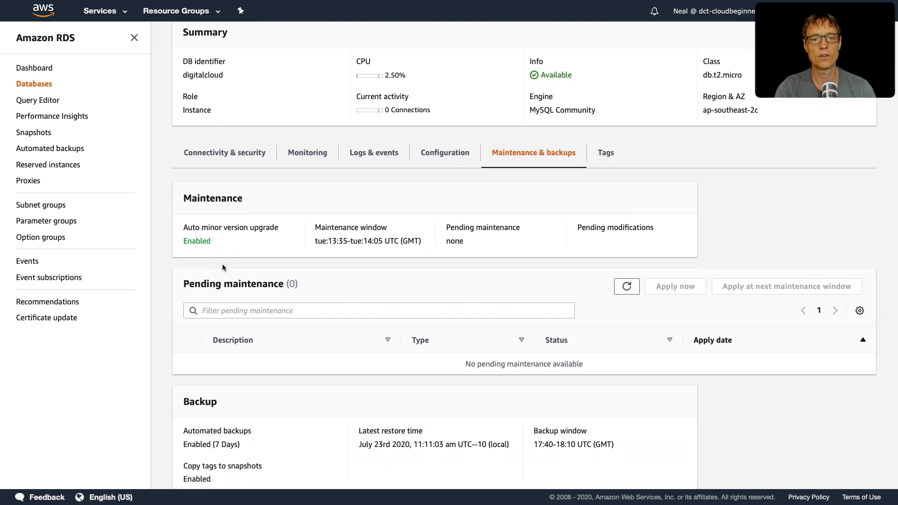
drag(186, 227, 285, 227)
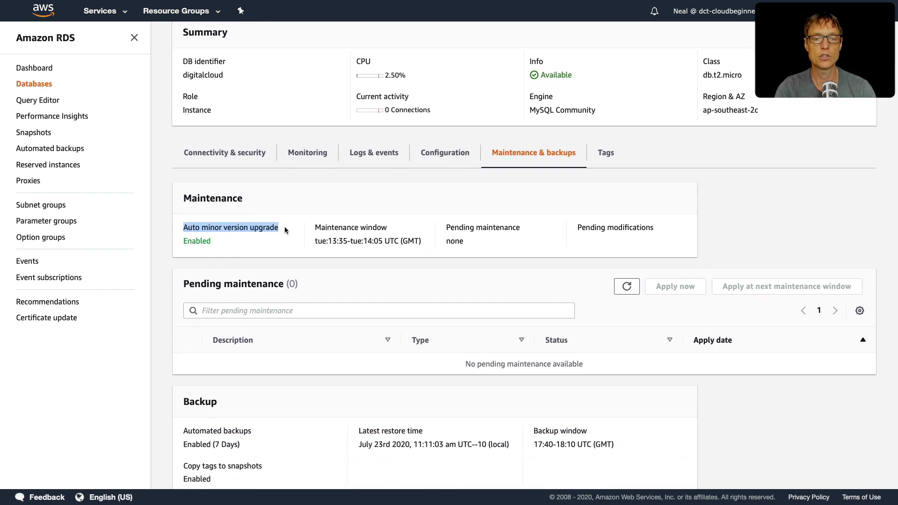
click(249, 258)
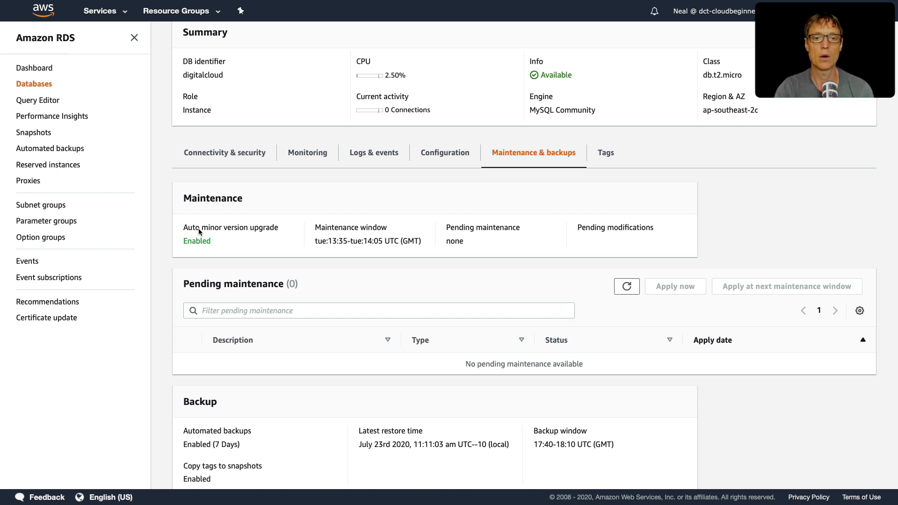
drag(315, 241, 424, 242)
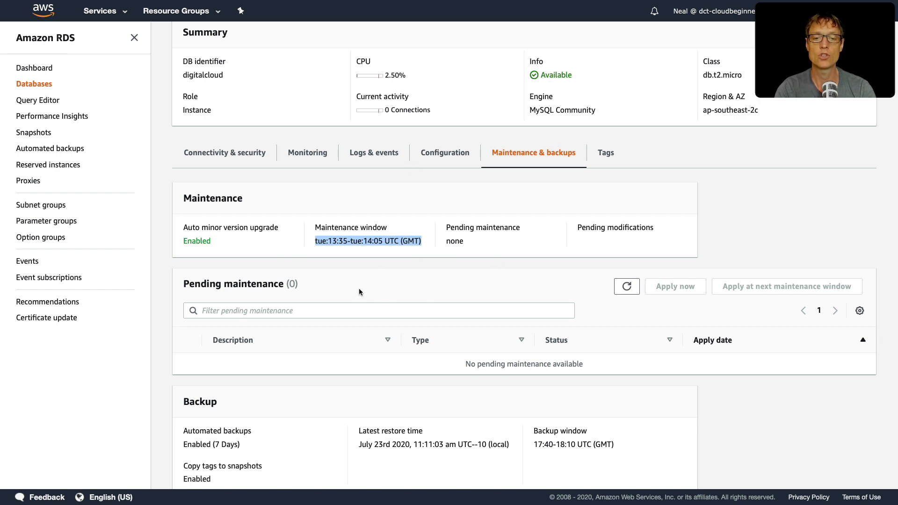
click(319, 269)
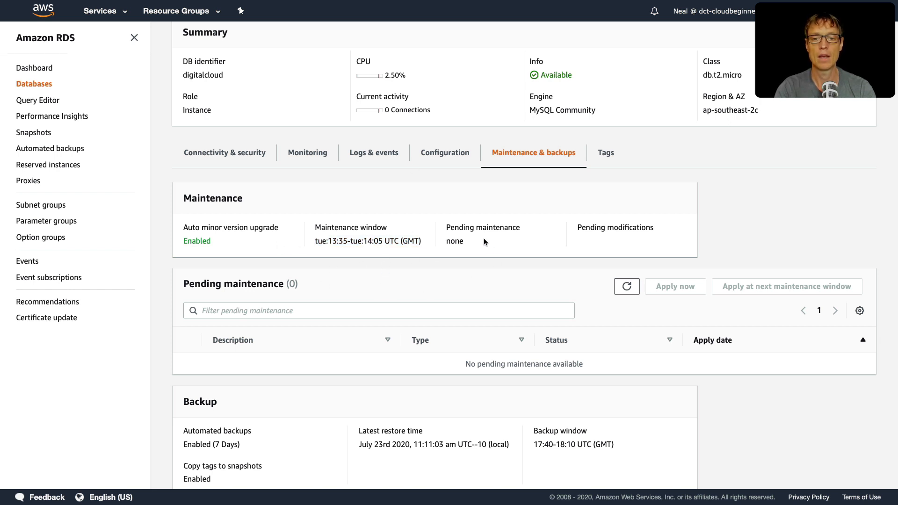
drag(445, 232, 513, 229)
click(528, 231)
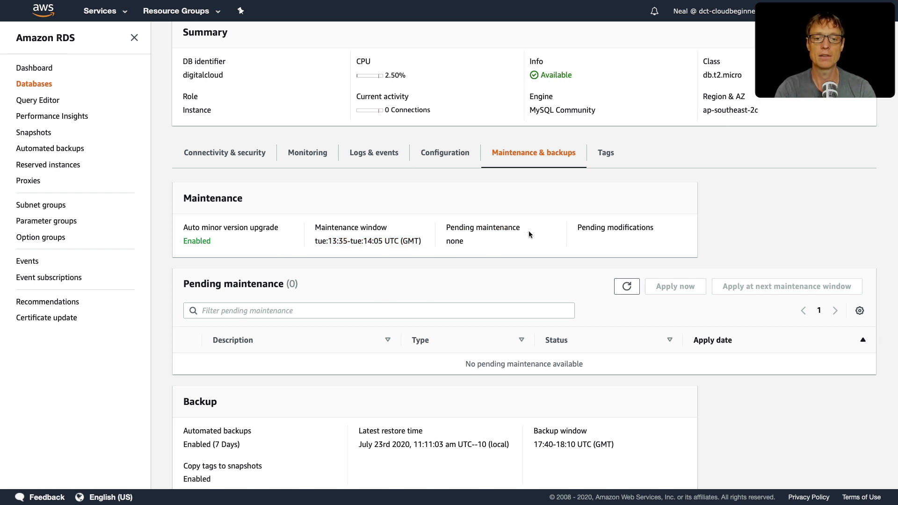
Step: Modify the digitalcloud instance to use Multi-AZ deployment and continue to the summary of modifications
scroll(529, 234, up, 3)
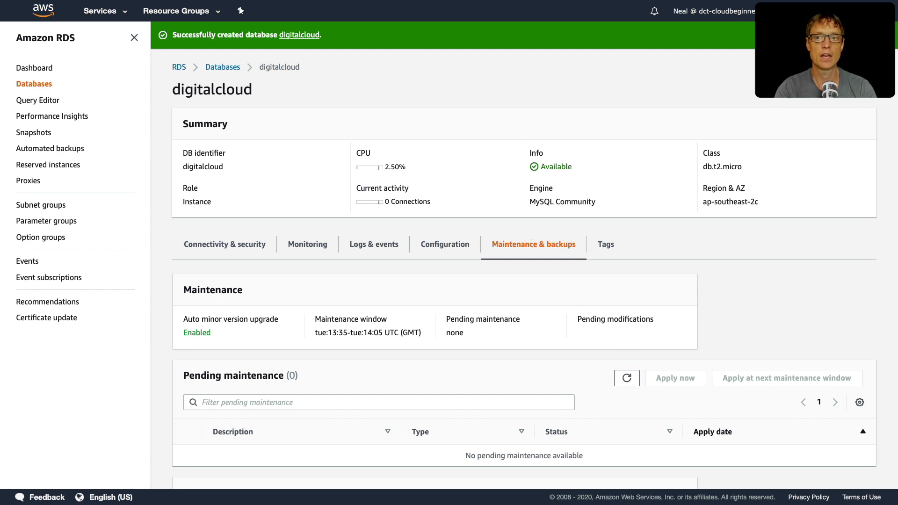
click(787, 98)
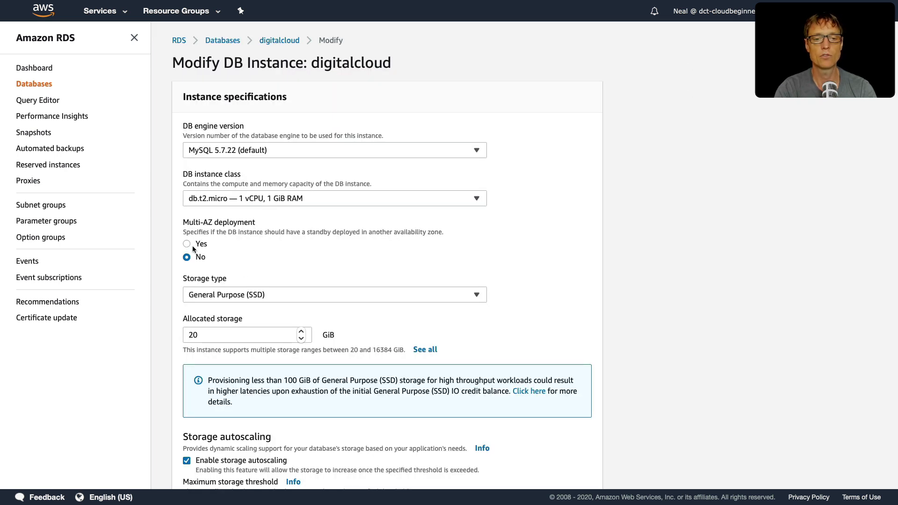
click(188, 246)
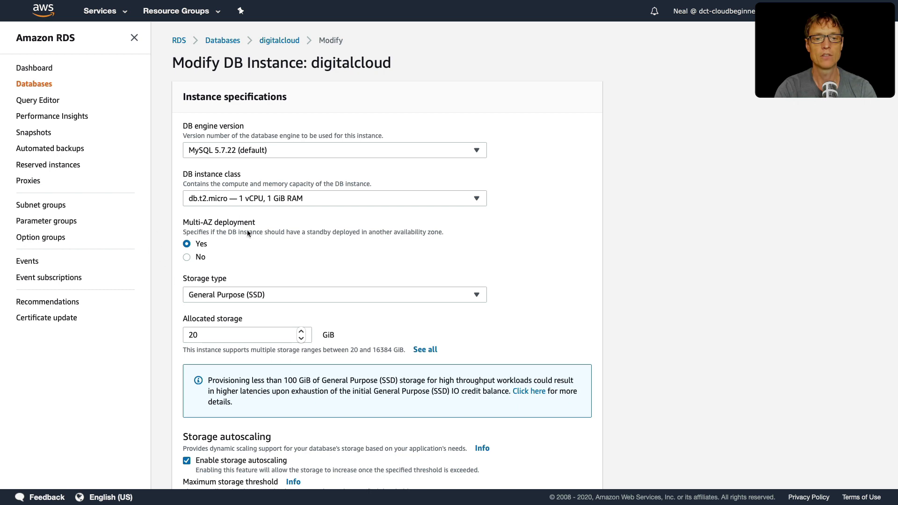
scroll(257, 247, down, 2)
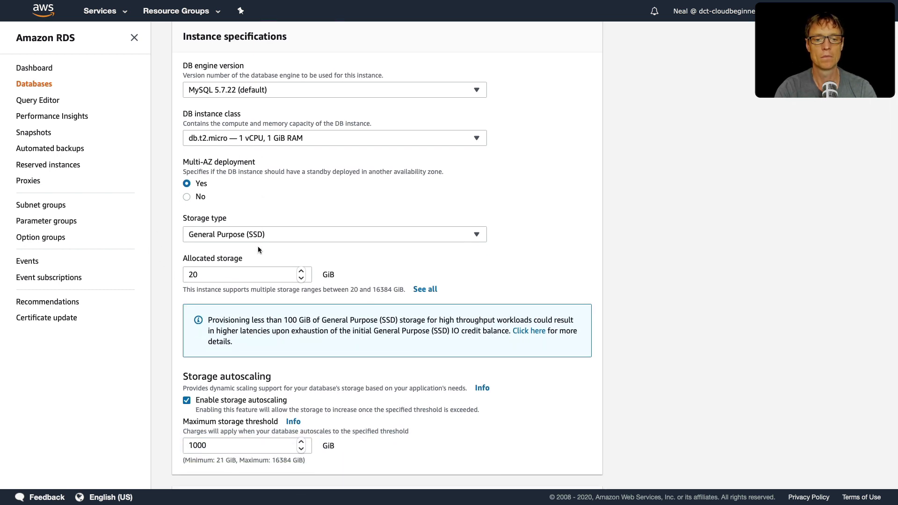
scroll(258, 250, down, 17)
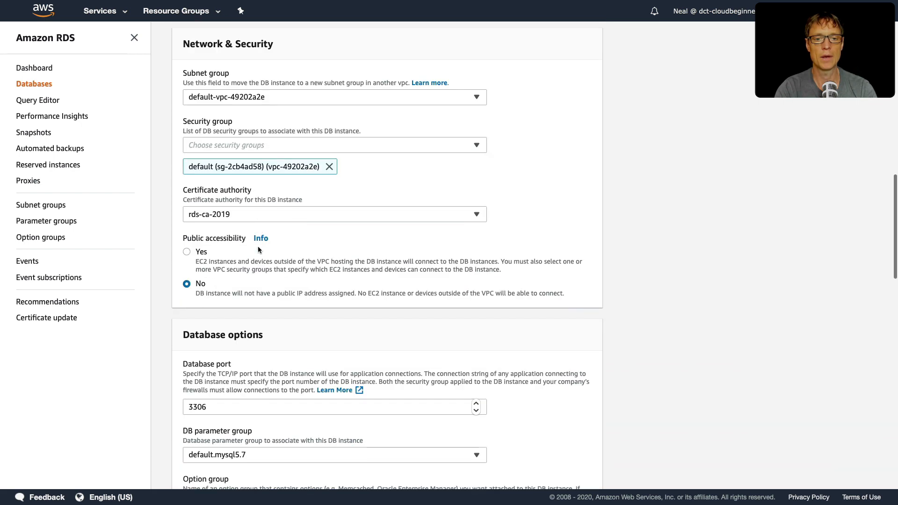
scroll(258, 250, down, 16)
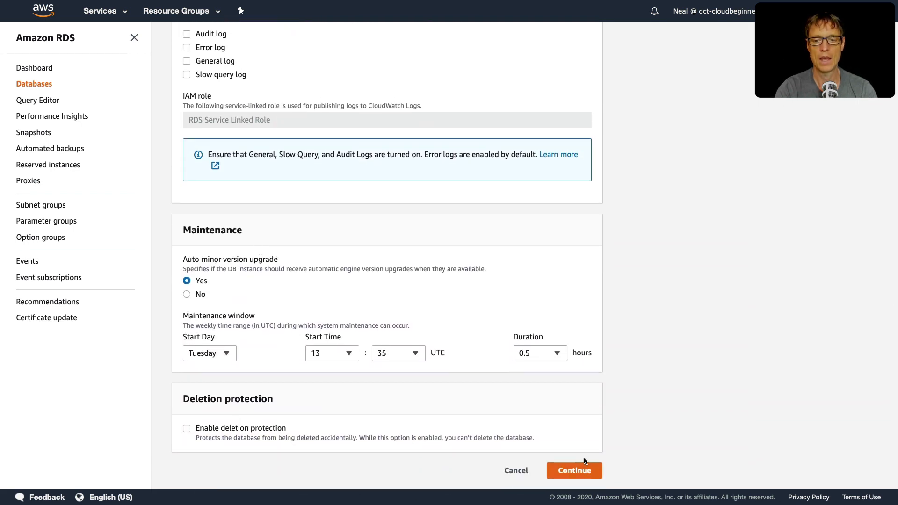
click(586, 476)
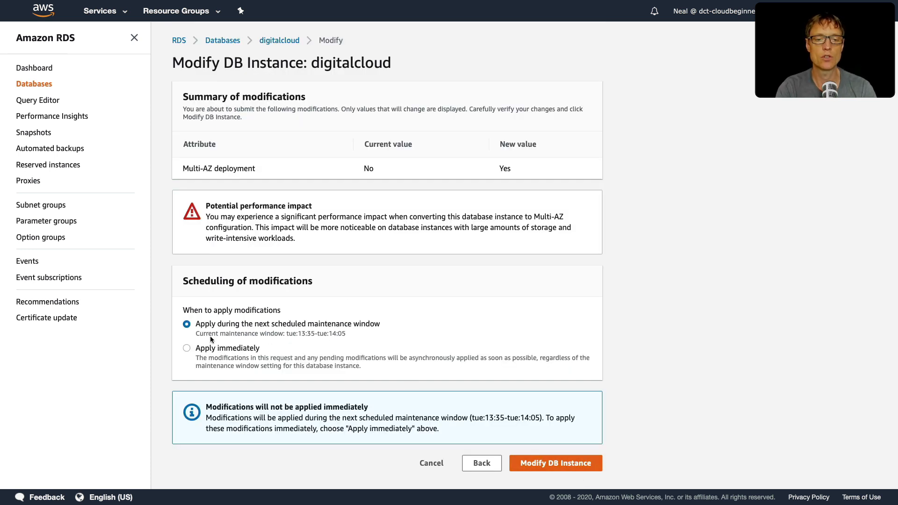
Step: Schedule the modification to apply immediately and check the Multi-AZ deployment change in the summary
click(186, 348)
scroll(222, 363, down, 1)
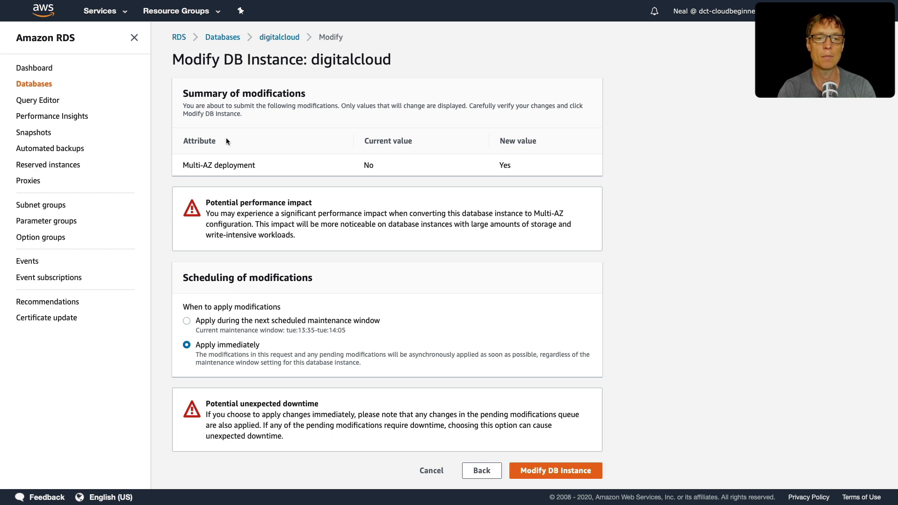
drag(185, 165, 276, 165)
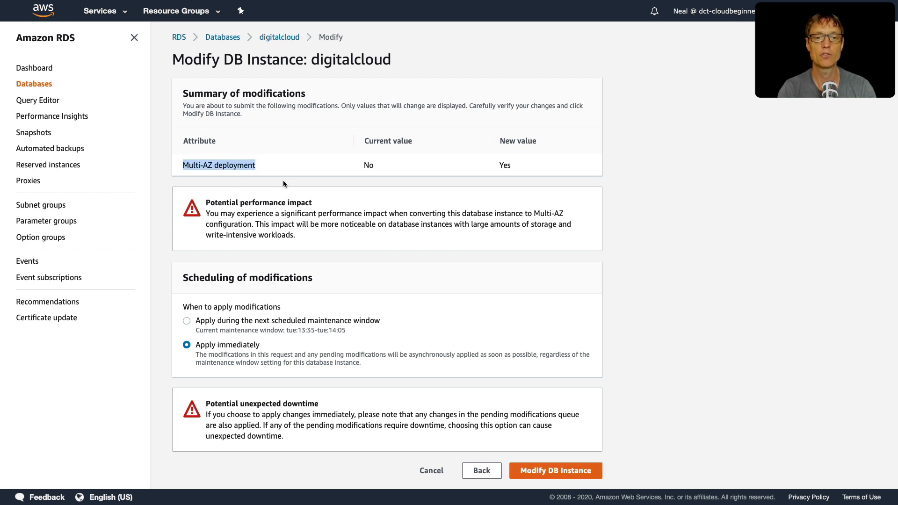
drag(363, 165, 380, 166)
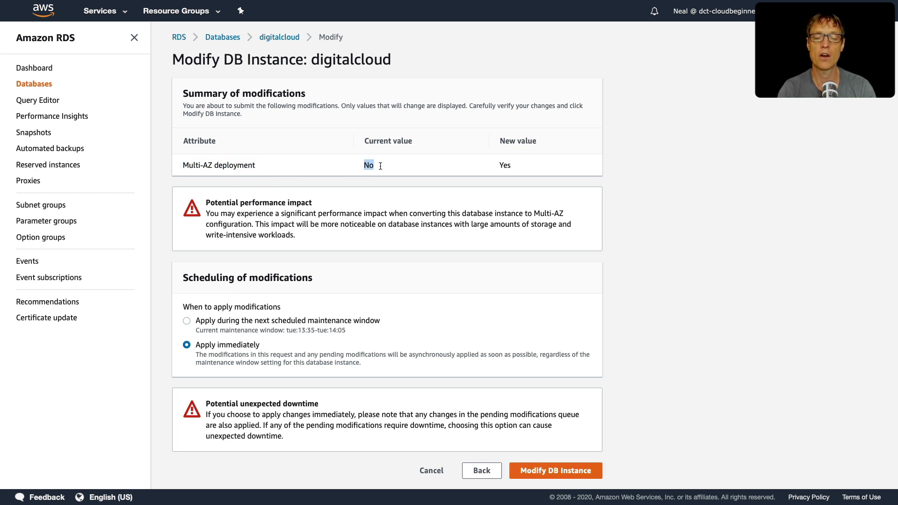
Step: Check the new Multi-AZ deployment value, submit the digitalcloud modification and return to the list of databases
click(504, 162)
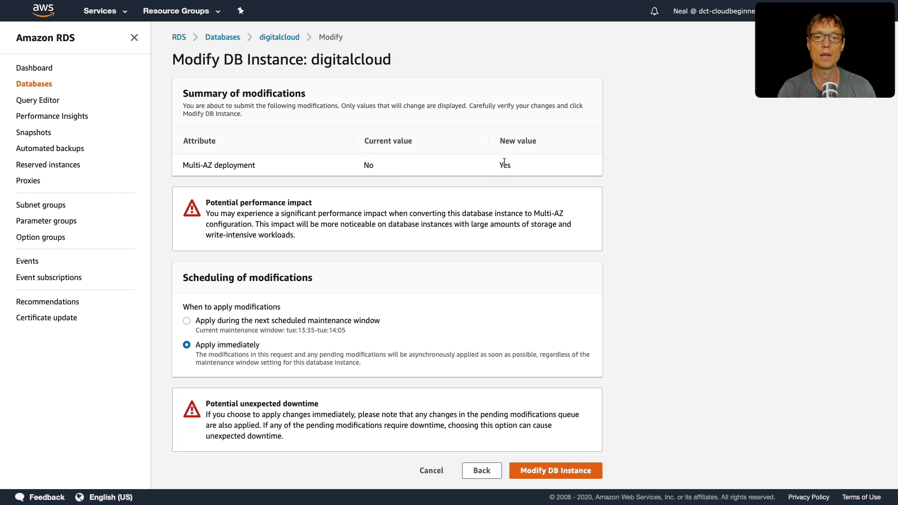
double_click(504, 164)
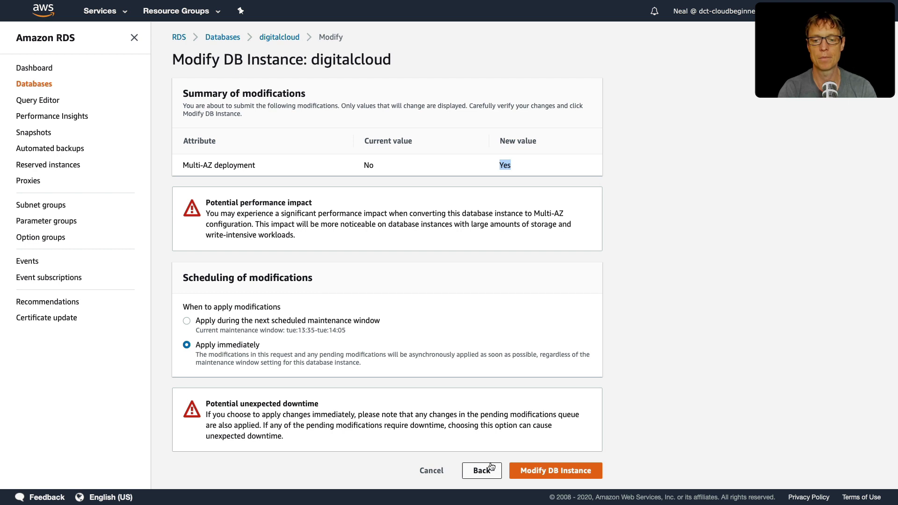
click(568, 472)
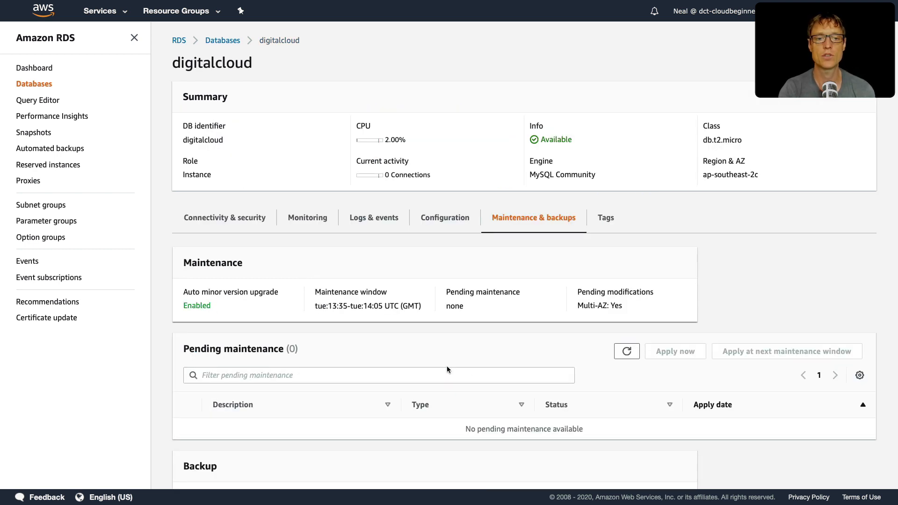
click(212, 42)
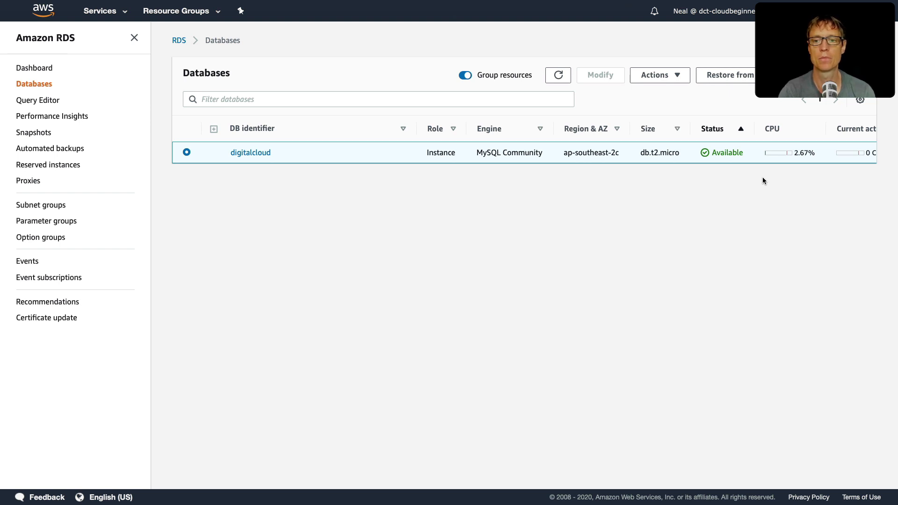
Step: Open the digitalcloud instance's details and examine its security group rules and the availability zone listed under replication
click(247, 154)
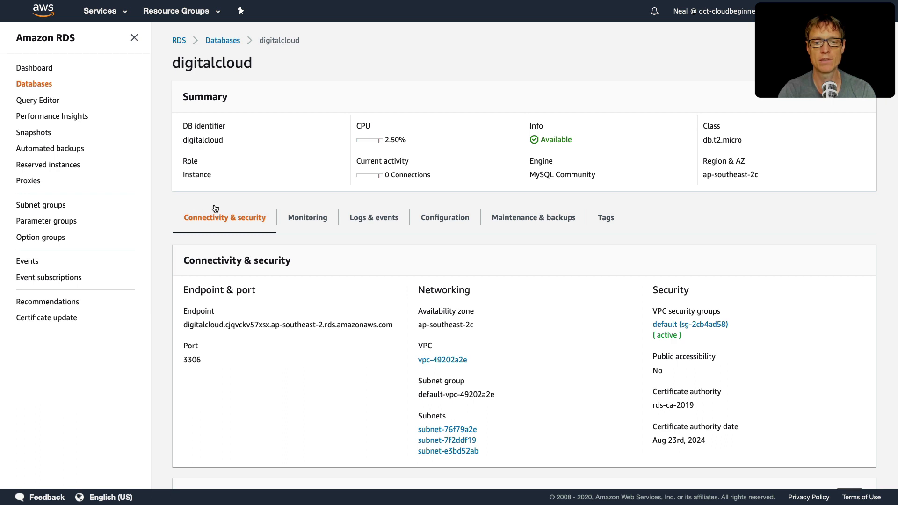
scroll(214, 208, down, 8)
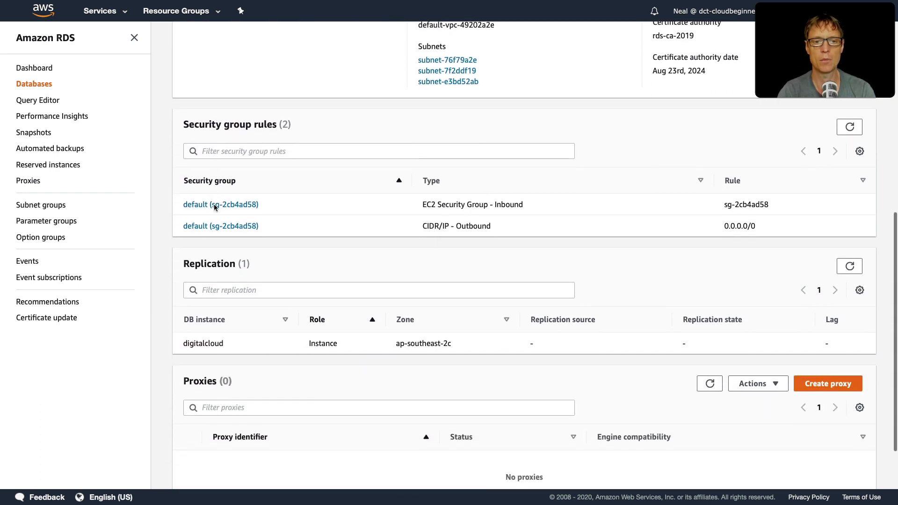
scroll(238, 276, down, 2)
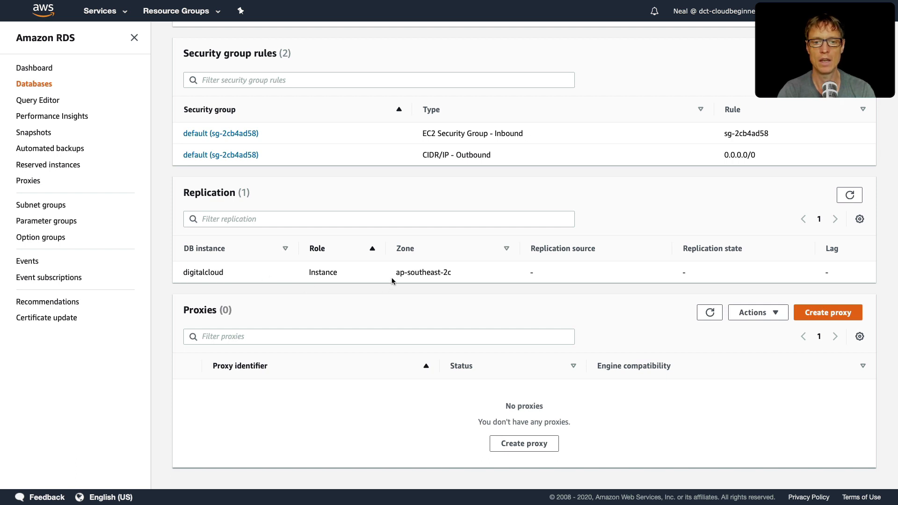
drag(393, 274, 457, 276)
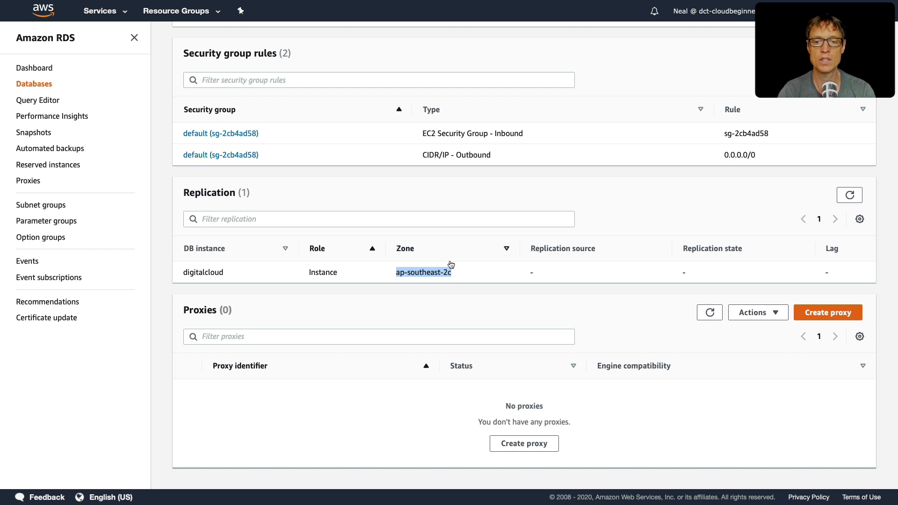
click(512, 303)
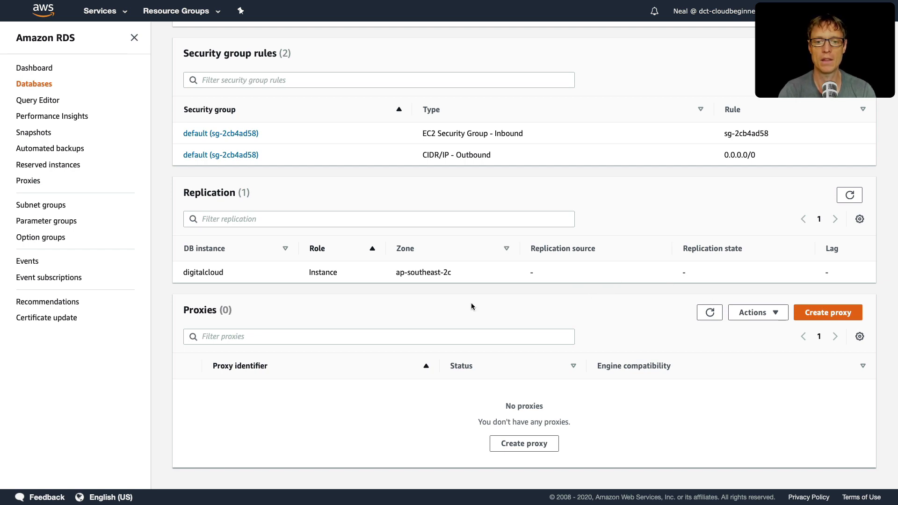
scroll(626, 277, up, 15)
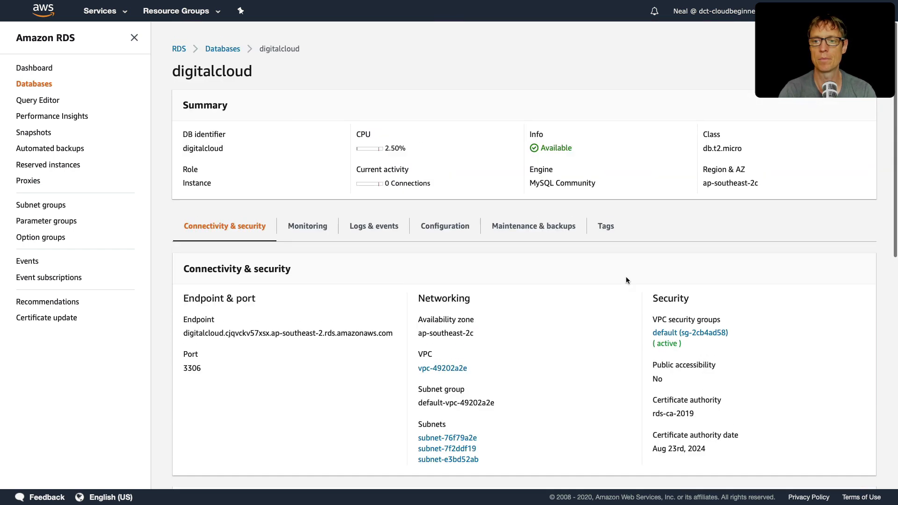